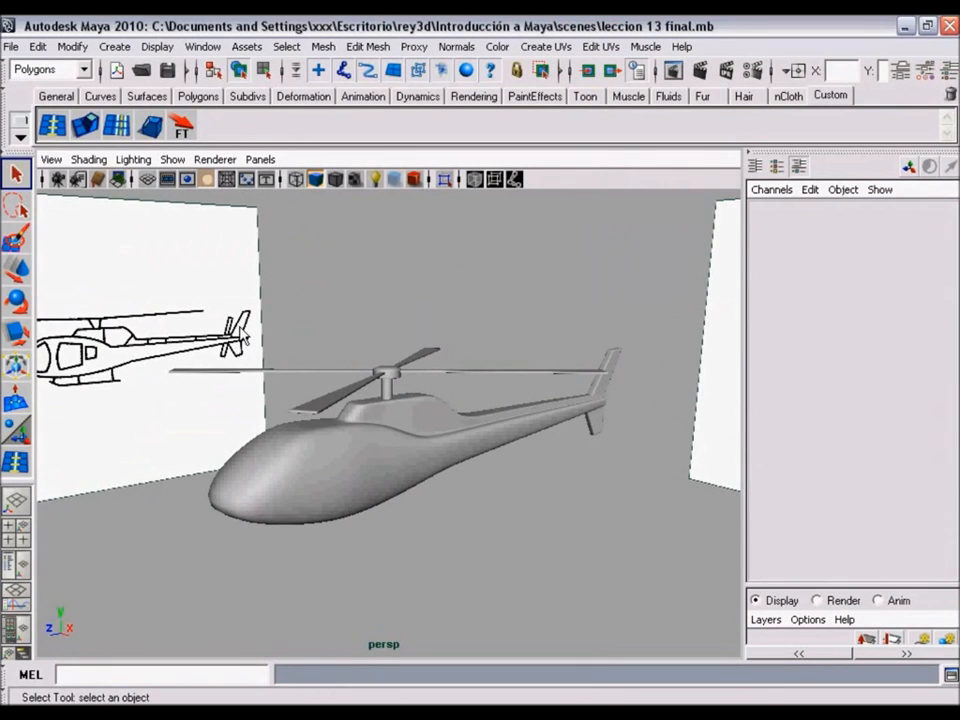
- Examine the helicopter model and compare its tail with the tail rotor in the side reference drawing
{"action": "mouse_move", "coordinate": [440, 360]}
{"action": "left_mouse_down", "text": "alt"}
{"action": "mouse_move", "coordinate": [471, 360]}
{"action": "mouse_move", "coordinate": [447, 358]}
{"action": "left_mouse_up", "text": "alt"}
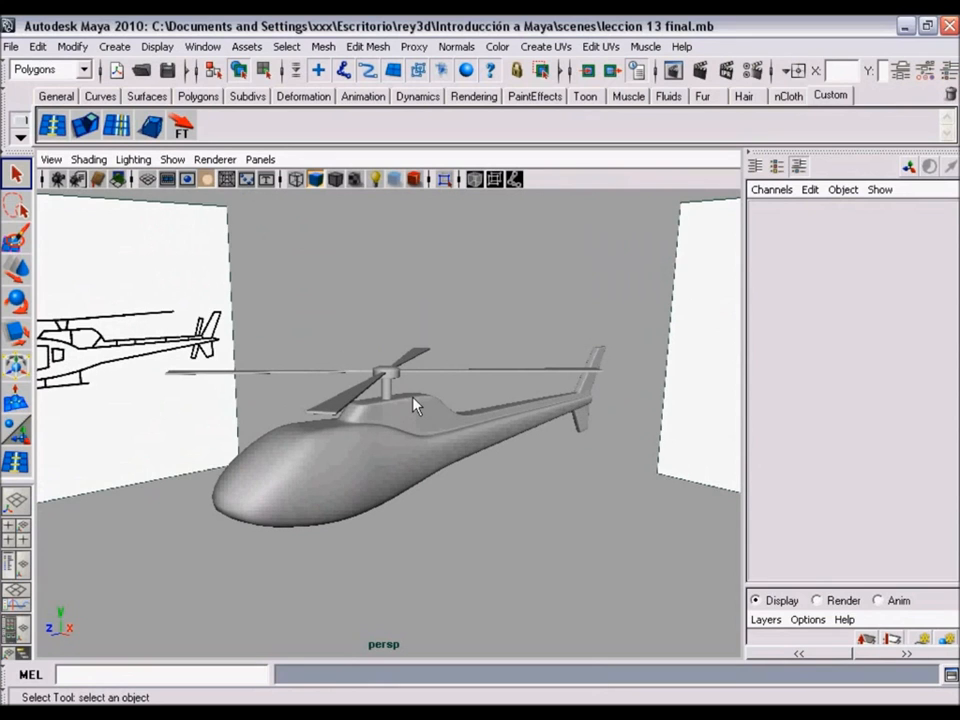
{"action": "left_click_drag", "start_coordinate": [414, 399], "coordinate": [446, 358], "text": "alt"}
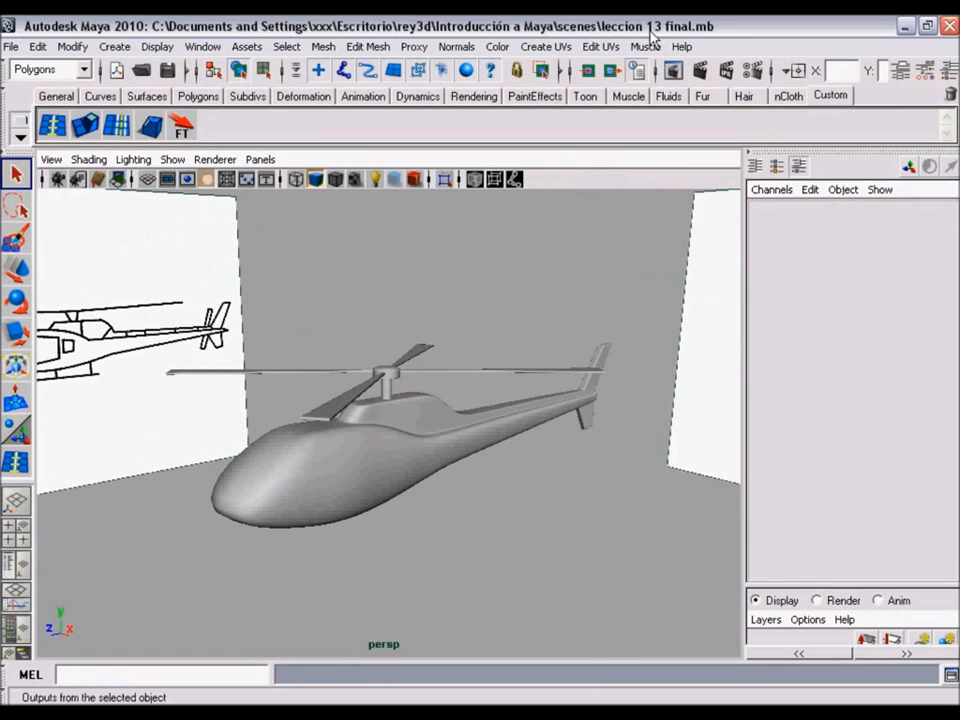
{"action": "left_click_drag", "start_coordinate": [344, 412], "coordinate": [495, 440], "text": "alt"}
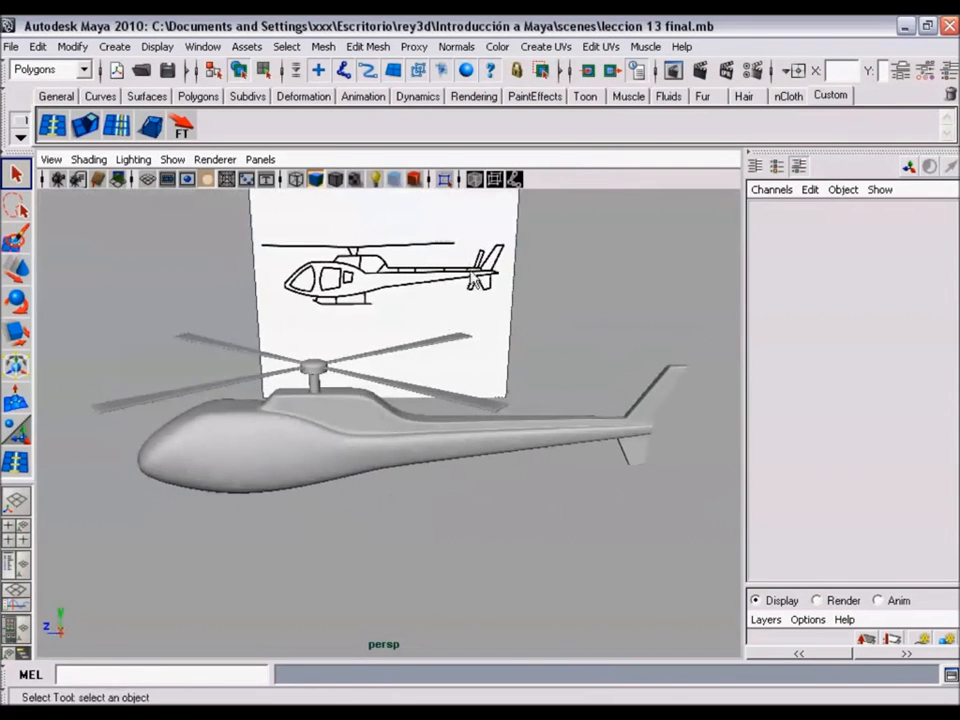
{"action": "key", "text": "space"}
{"action": "key", "text": "space"}
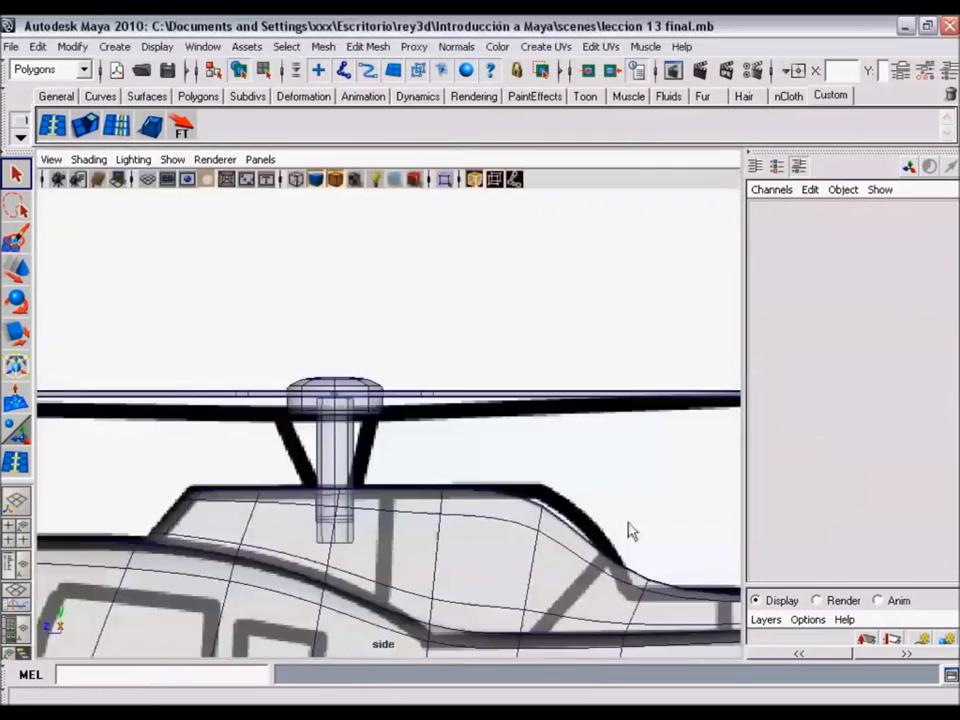
{"action": "right_click_drag", "start_coordinate": [628, 529], "coordinate": [543, 537], "text": "alt"}
{"action": "middle_click_drag", "start_coordinate": [543, 537], "coordinate": [490, 495], "text": "alt"}
{"action": "middle_click_drag", "start_coordinate": [581, 476], "coordinate": [405, 453], "text": "alt"}
{"action": "right_click_drag", "start_coordinate": [370, 395], "coordinate": [413, 412], "text": "alt"}
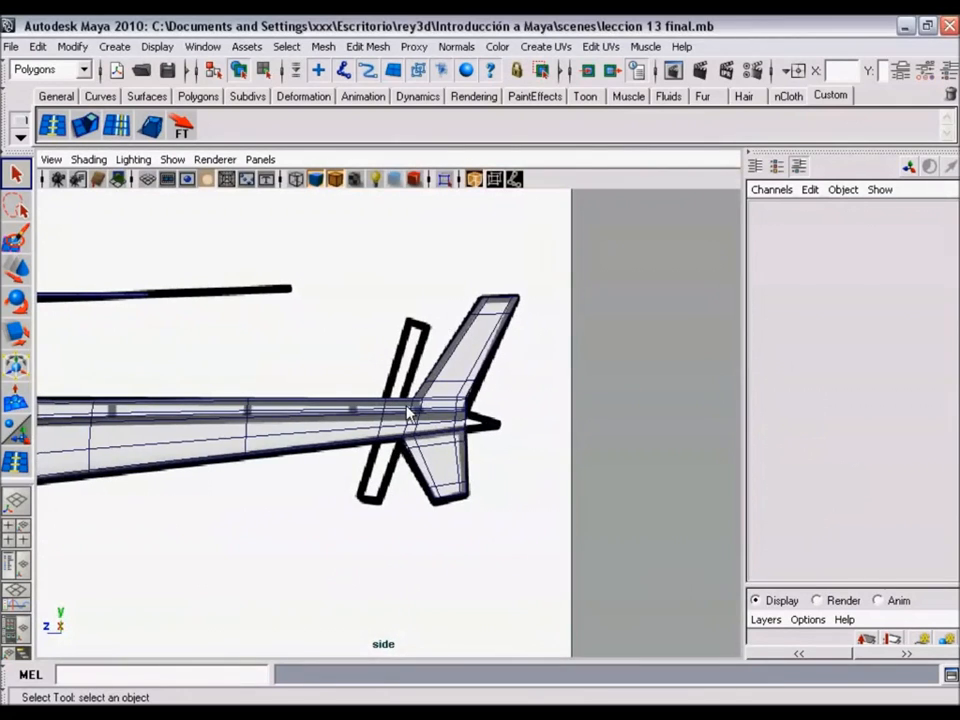
- Create a polygon cube and move it onto the reference's upper tail rotor blade, at about Y 1.485, Z -10.792
{"action": "key", "text": "space"}
{"action": "left_click", "coordinate": [332, 340]}
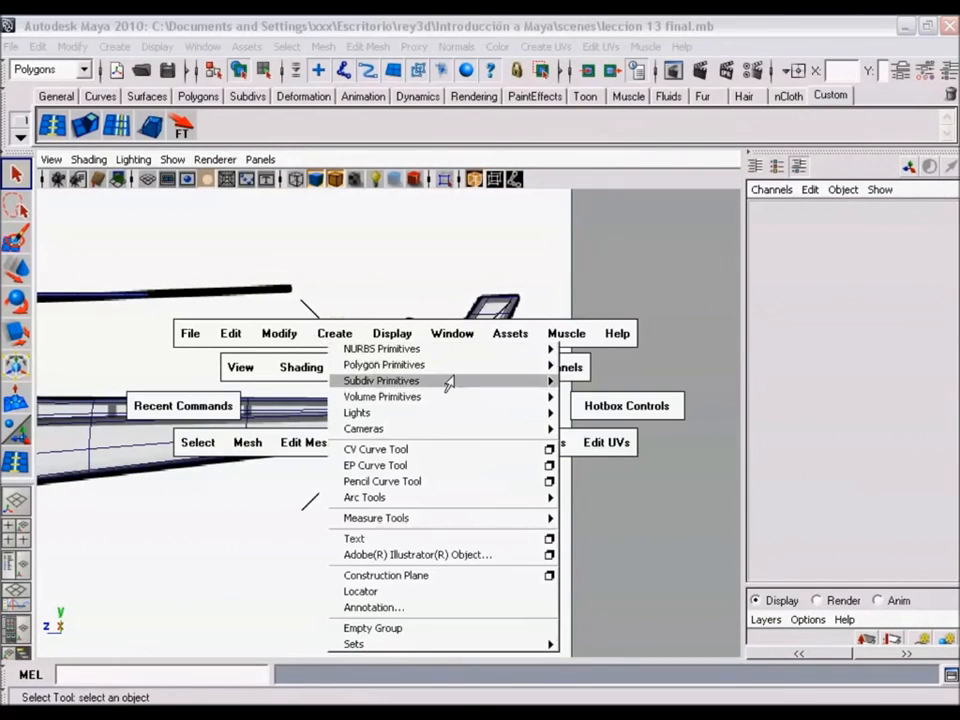
{"action": "mouse_move", "coordinate": [495, 368]}
{"action": "left_click", "coordinate": [585, 380]}
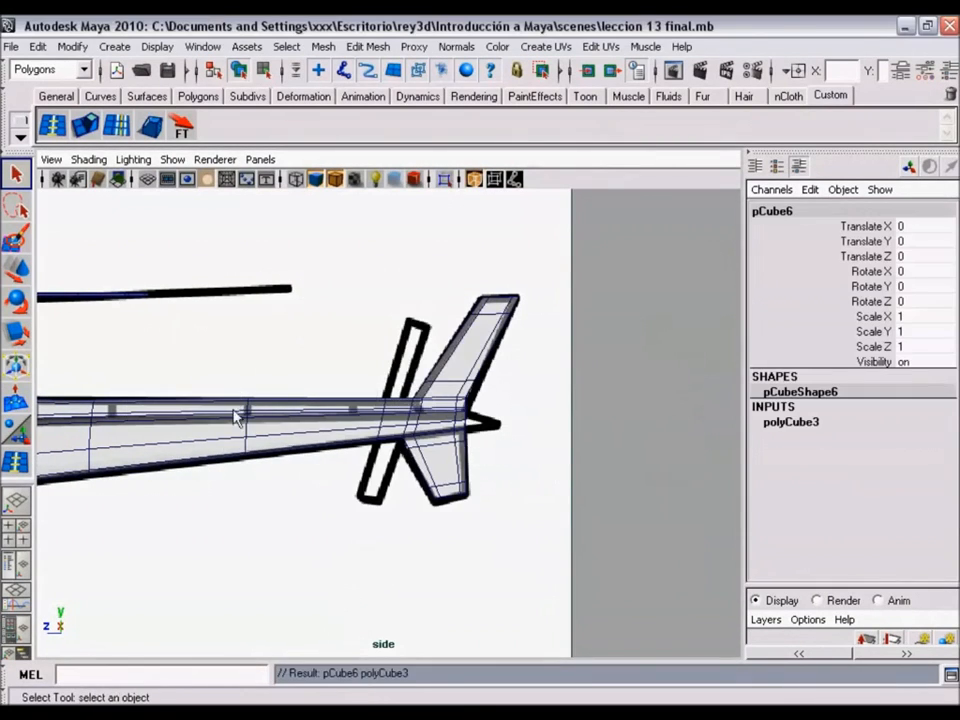
{"action": "scroll", "coordinate": [236, 418], "scroll_direction": "down", "scroll_amount": 4}
{"action": "key", "text": "w"}
{"action": "right_click_drag", "start_coordinate": [235, 445], "coordinate": [305, 462], "text": "alt"}
{"action": "left_click_drag", "start_coordinate": [171, 430], "coordinate": [417, 430]}
{"action": "scroll", "coordinate": [419, 424], "scroll_direction": "up", "scroll_amount": 6}
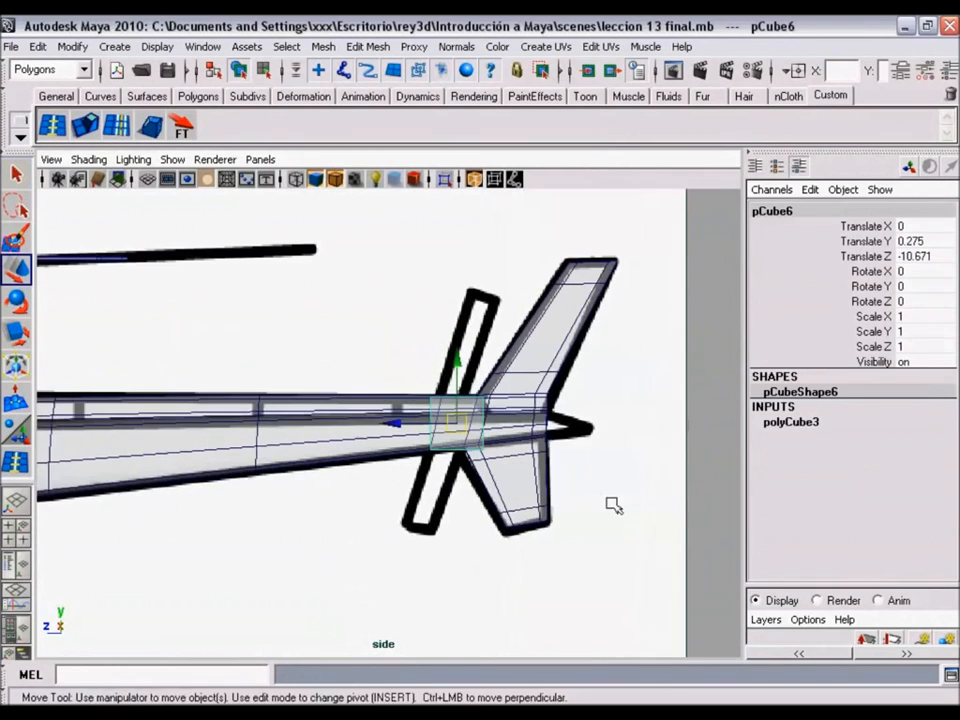
{"action": "middle_click_drag", "start_coordinate": [437, 502], "coordinate": [458, 508], "text": "alt"}
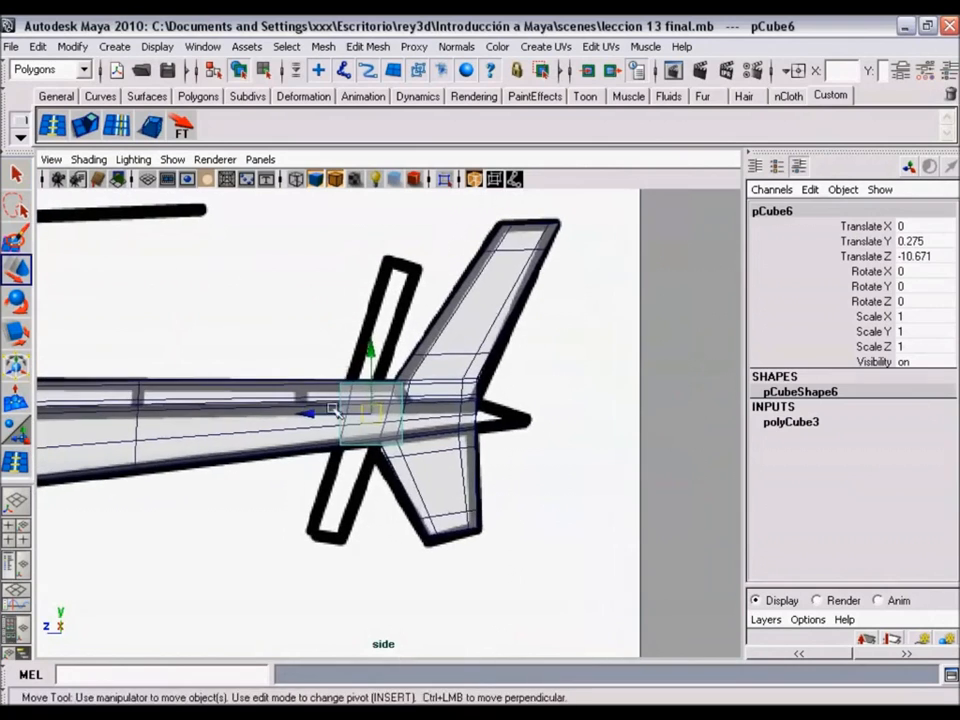
{"action": "left_click_drag", "start_coordinate": [368, 415], "coordinate": [371, 340]}
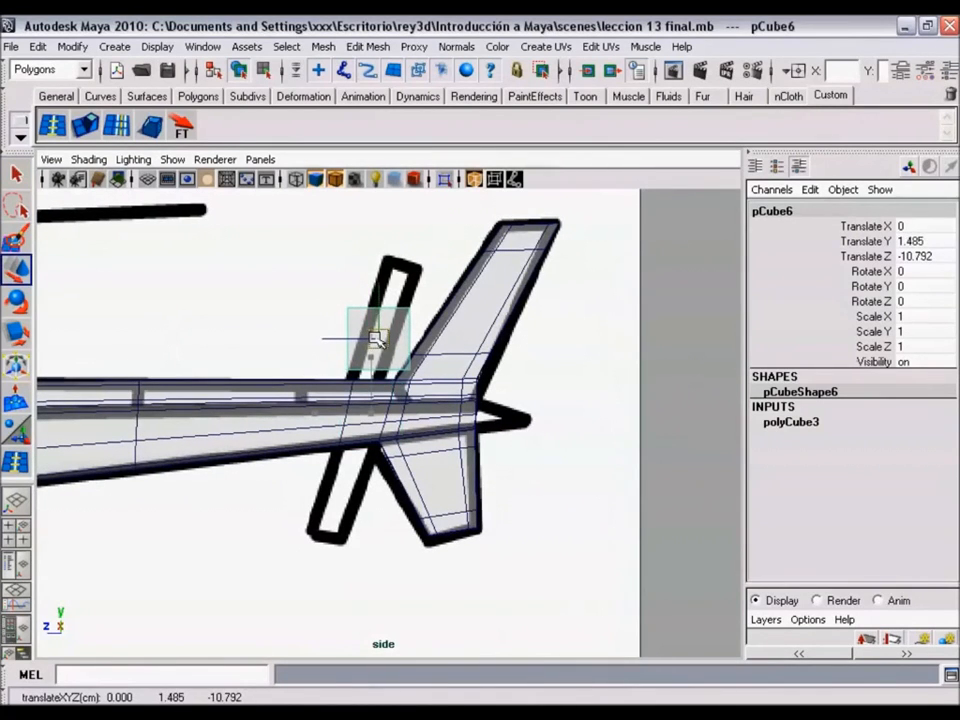
- Rotate the cube about -15.4 degrees in X, scale it uniformly to about 0.563, and stretch its Y scale to about 2.353
{"action": "key", "text": "e"}
{"action": "left_click_drag", "start_coordinate": [456, 370], "coordinate": [445, 388]}
{"action": "key", "text": "r"}
{"action": "left_click_drag", "start_coordinate": [379, 342], "coordinate": [370, 343]}
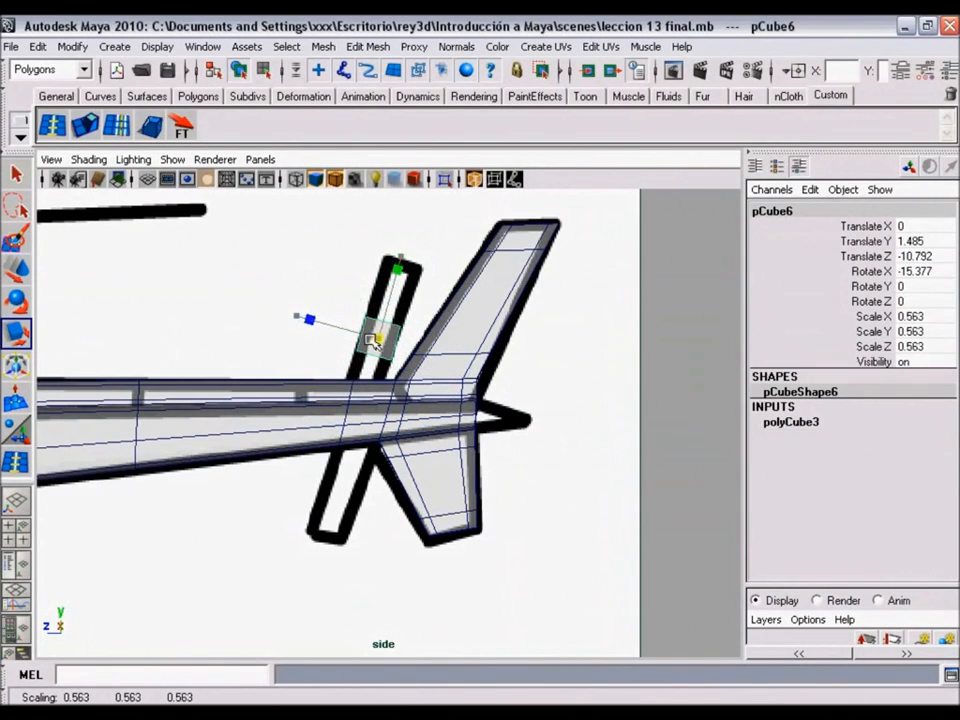
{"action": "left_click_drag", "start_coordinate": [404, 261], "coordinate": [409, 215]}
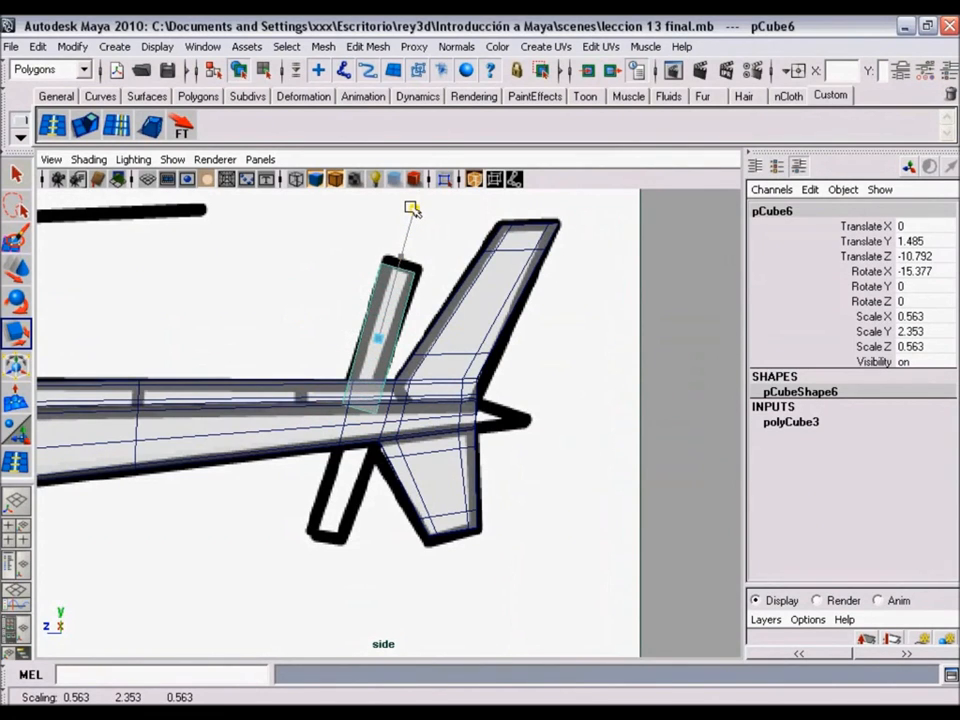
- Fit the blade to the reference by lengthening its Y scale to about 2.457 and moving it to about Y 1.53, Z -10.822
{"action": "key", "text": "w"}
{"action": "left_click_drag", "start_coordinate": [379, 341], "coordinate": [388, 340]}
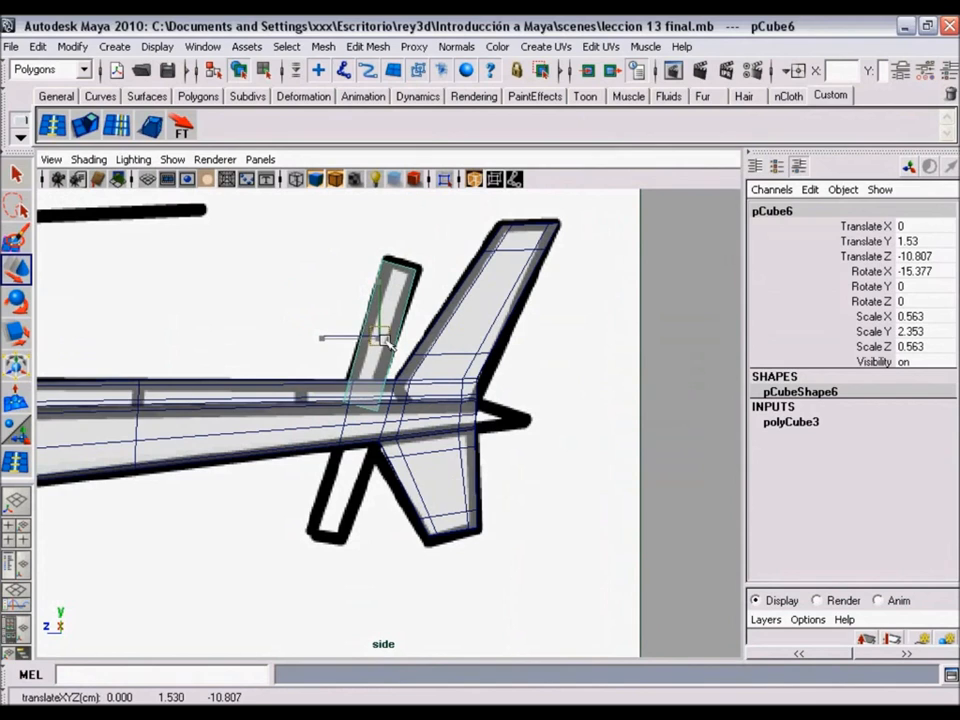
{"action": "key", "text": "r"}
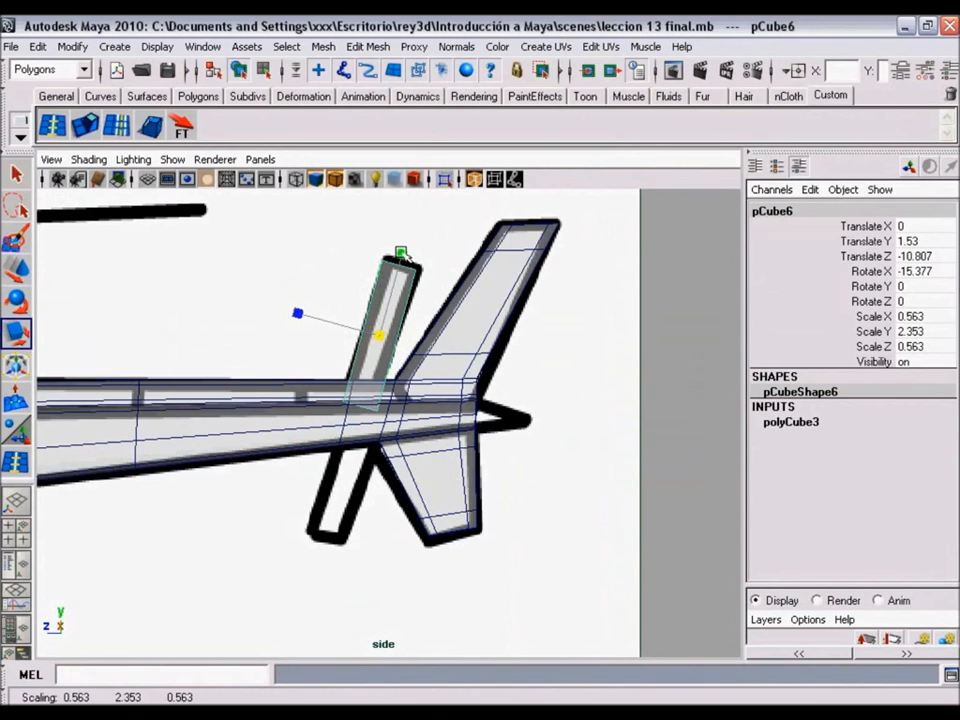
{"action": "key", "text": "w"}
{"action": "left_click_drag", "start_coordinate": [380, 336], "coordinate": [386, 340]}
- Adjust the blade's lower and upper corner vertices in the side view to match the tapered outline of the reference
{"action": "right_click_drag", "start_coordinate": [361, 344], "coordinate": [453, 380], "text": "alt"}
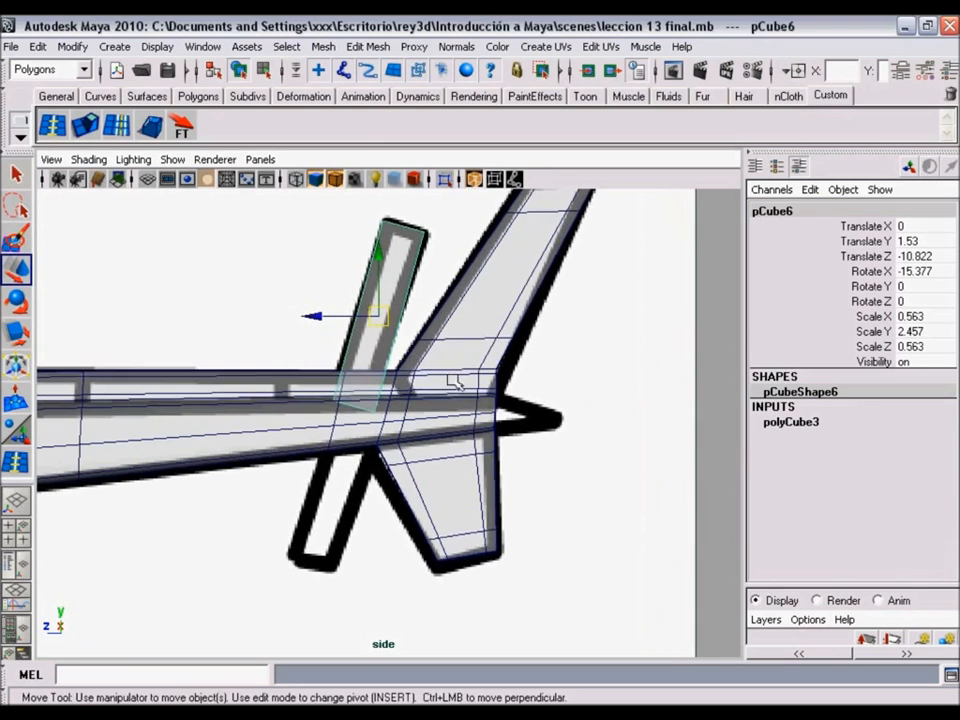
{"action": "middle_click_drag", "start_coordinate": [453, 382], "coordinate": [446, 422], "text": "alt"}
{"action": "right_click_drag", "start_coordinate": [358, 358], "coordinate": [394, 373], "text": "alt"}
{"action": "right_click_drag", "start_coordinate": [395, 287], "coordinate": [371, 354]}
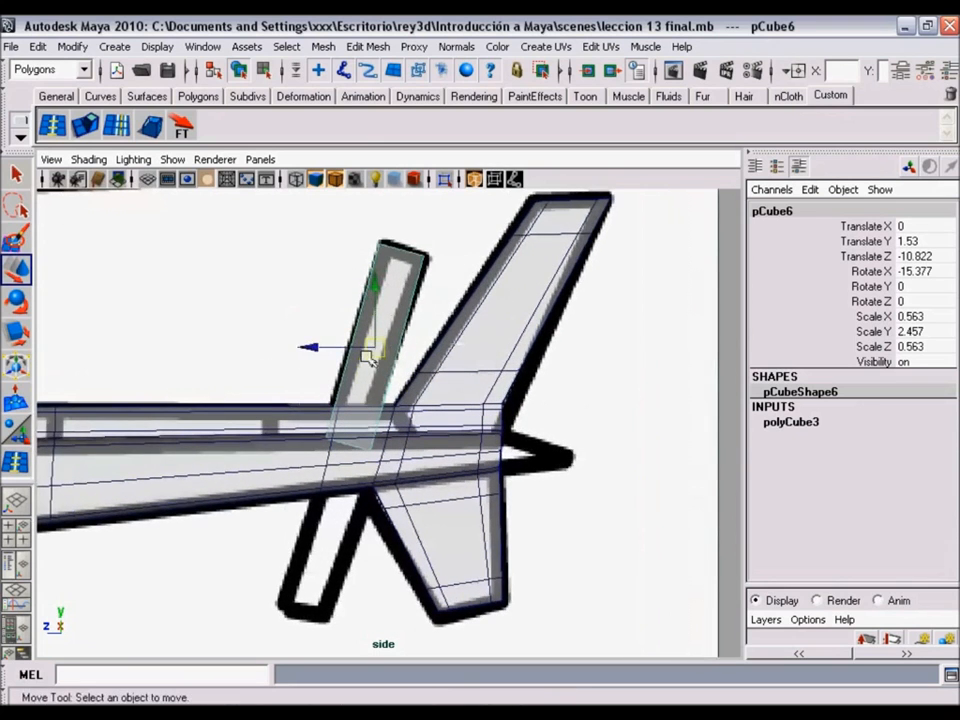
{"action": "middle_click_drag", "start_coordinate": [372, 397], "coordinate": [383, 403], "text": "alt"}
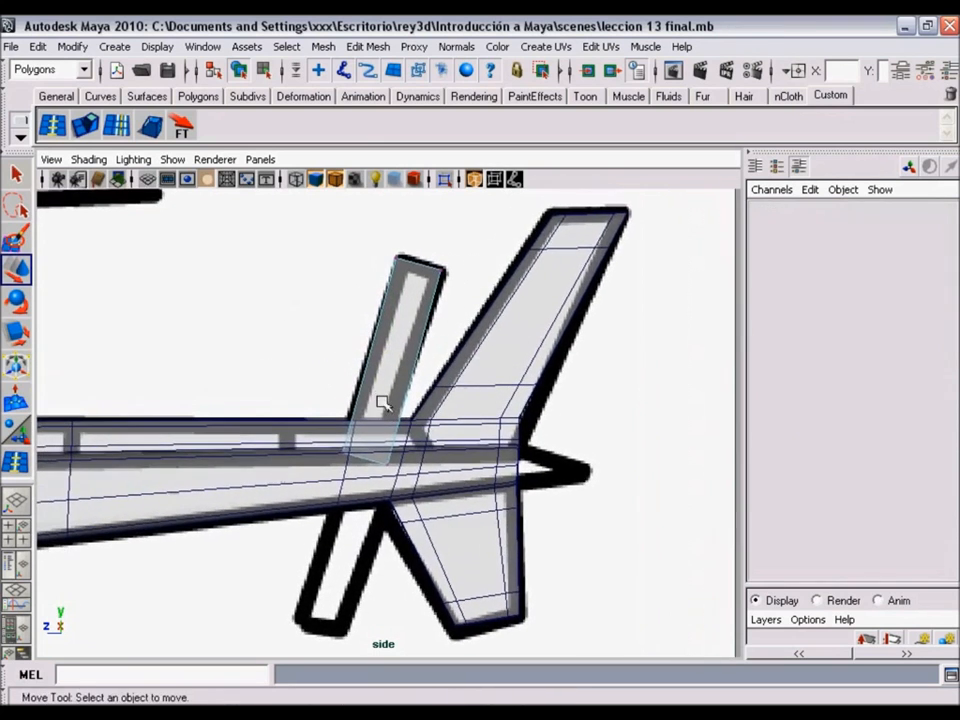
{"action": "left_click_drag", "start_coordinate": [350, 477], "coordinate": [381, 462]}
{"action": "left_click_drag", "start_coordinate": [400, 273], "coordinate": [447, 276]}
- Frame the blade in the perspective view, leave vertex editing, and select the blade as a whole object
{"action": "key", "text": "space"}
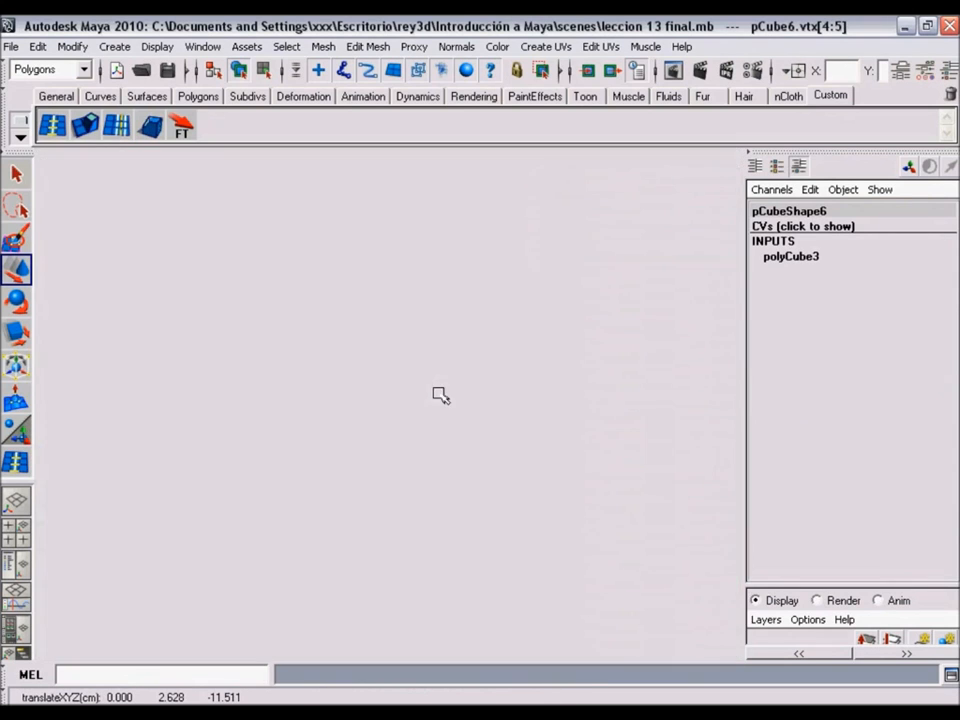
{"action": "key", "text": "space"}
{"action": "left_click_drag", "start_coordinate": [579, 347], "coordinate": [553, 388], "text": "alt"}
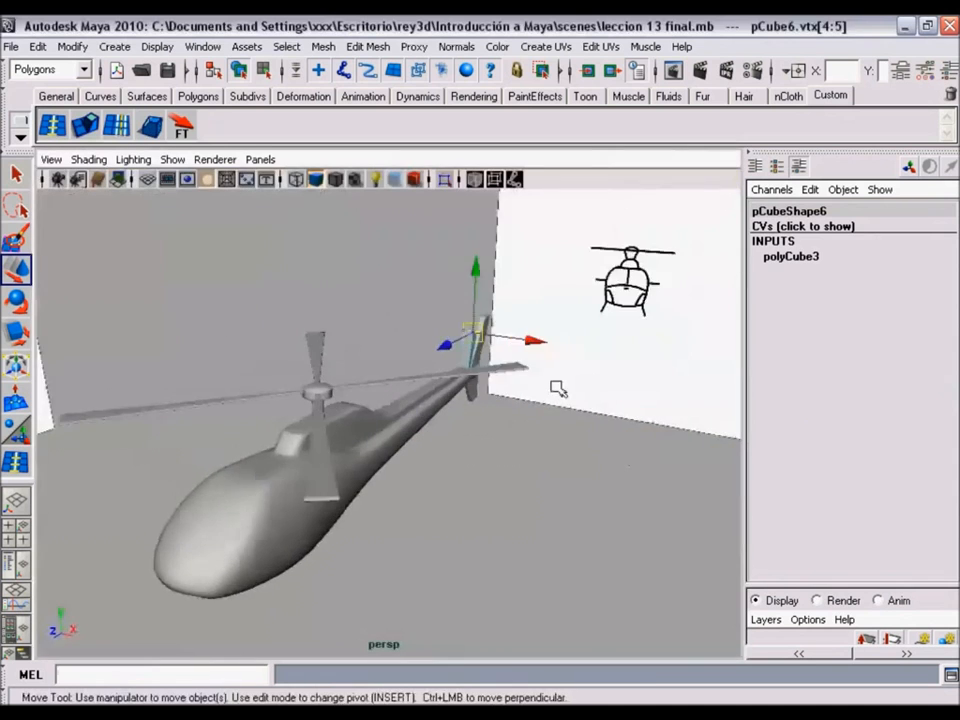
{"action": "key", "text": "f"}
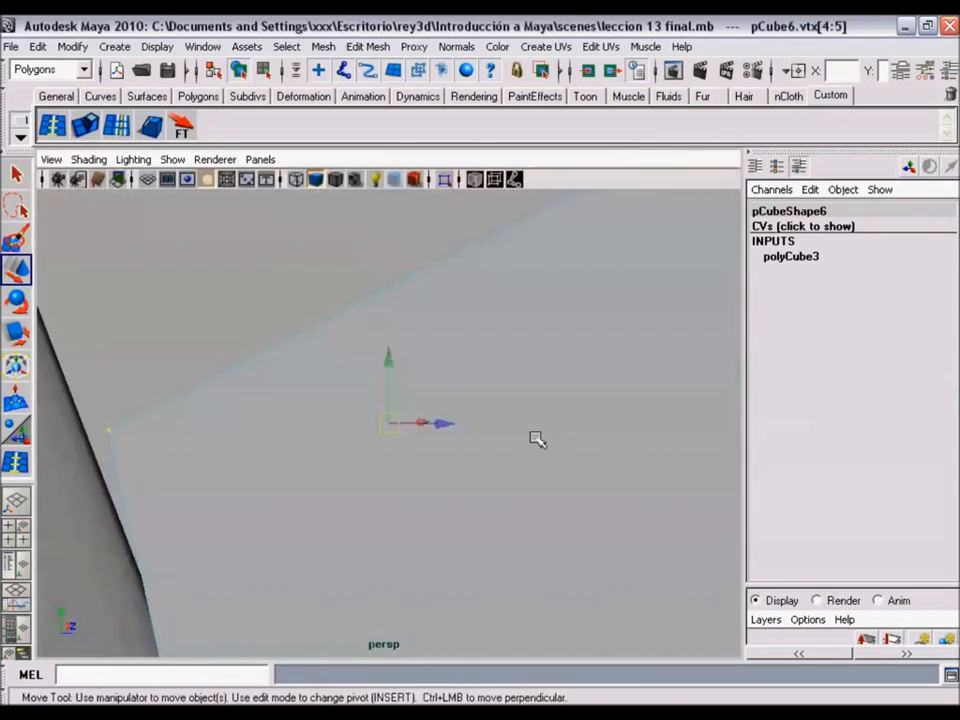
{"action": "right_click_drag", "start_coordinate": [537, 438], "coordinate": [200, 331], "text": "alt"}
{"action": "middle_click_drag", "start_coordinate": [466, 540], "coordinate": [424, 385], "text": "alt"}
{"action": "right_click_drag", "start_coordinate": [442, 425], "coordinate": [345, 400], "text": "alt"}
{"action": "middle_click_drag", "start_coordinate": [518, 515], "coordinate": [473, 476], "text": "alt"}
{"action": "left_click_drag", "start_coordinate": [473, 476], "coordinate": [375, 392], "text": "alt"}
{"action": "right_click_drag", "start_coordinate": [366, 373], "coordinate": [410, 352]}
{"action": "right_click_drag", "start_coordinate": [489, 435], "coordinate": [347, 384], "text": "alt"}
{"action": "left_click", "coordinate": [347, 384]}
- Thin the blade to an X scale of about 0.072 and place it beside the tail boom at about X -0.53
{"action": "left_click_drag", "start_coordinate": [375, 476], "coordinate": [373, 407], "text": "alt"}
{"action": "left_click_drag", "start_coordinate": [373, 407], "coordinate": [310, 410], "text": "alt"}
{"action": "key", "text": "r"}
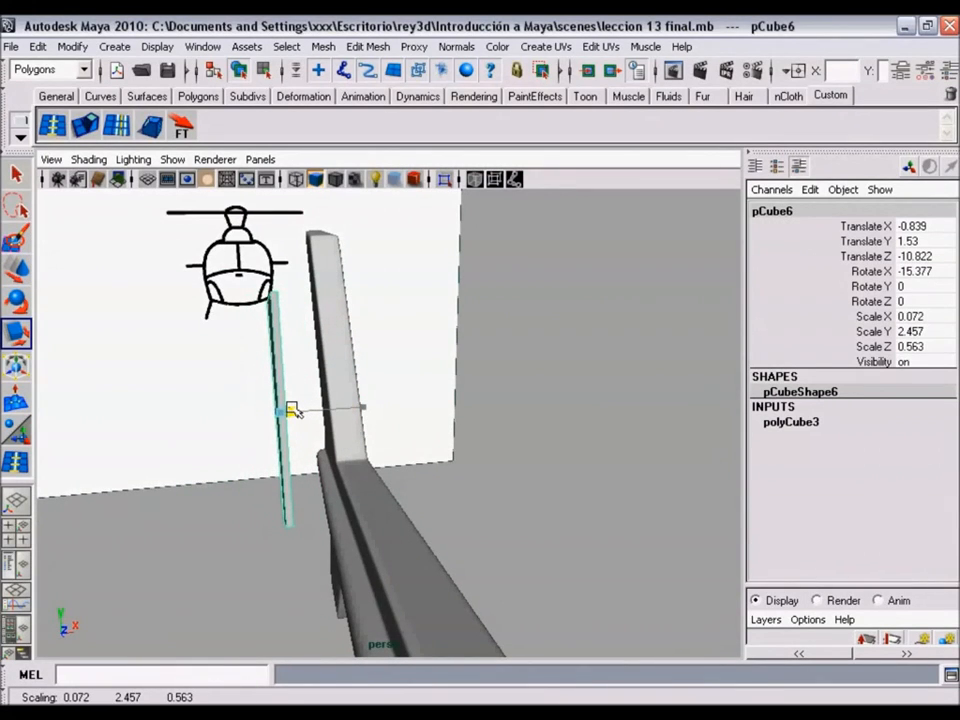
{"action": "mouse_move", "coordinate": [275, 518]}
{"action": "left_mouse_down", "text": "alt"}
{"action": "mouse_move", "coordinate": [606, 508]}
{"action": "mouse_move", "coordinate": [290, 521]}
{"action": "left_mouse_up", "text": "alt"}
{"action": "key", "text": "w"}
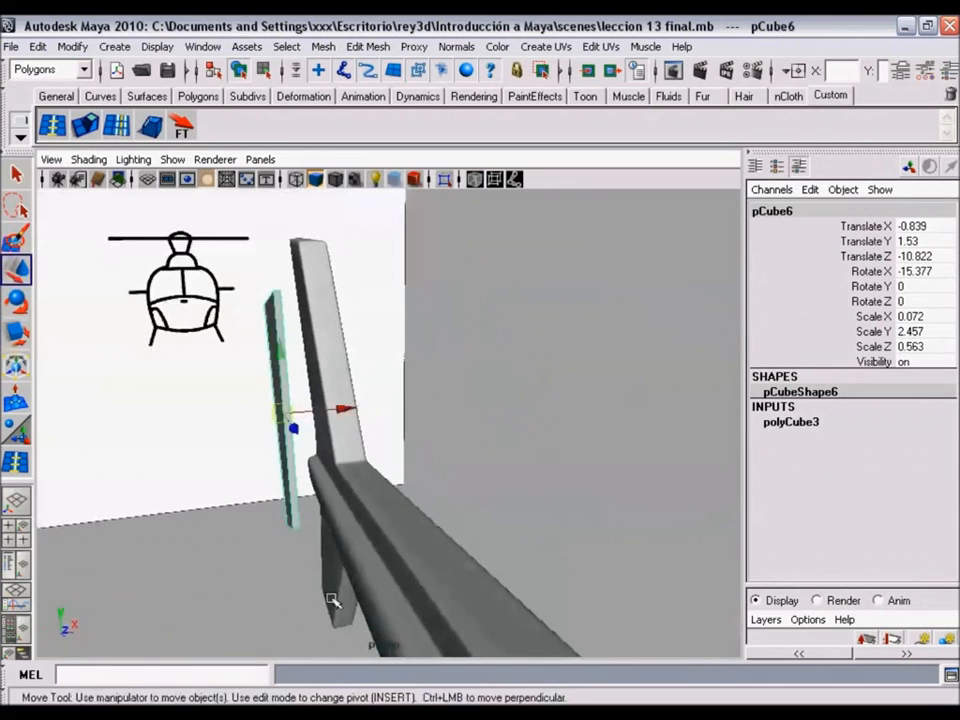
{"action": "right_click_drag", "start_coordinate": [403, 495], "coordinate": [452, 529], "text": "alt"}
{"action": "left_click_drag", "start_coordinate": [452, 529], "coordinate": [381, 476], "text": "alt"}
{"action": "left_click_drag", "start_coordinate": [324, 381], "coordinate": [373, 377]}
- Deselect the blade and examine its placement beside the tail fin from several angles
{"action": "right_click_drag", "start_coordinate": [573, 530], "coordinate": [281, 433], "text": "alt"}
{"action": "left_click_drag", "start_coordinate": [281, 433], "coordinate": [512, 470], "text": "alt"}
{"action": "left_click", "coordinate": [551, 334]}
{"action": "right_click_drag", "start_coordinate": [616, 512], "coordinate": [441, 486], "text": "alt"}
{"action": "left_click_drag", "start_coordinate": [441, 486], "coordinate": [315, 433], "text": "alt"}
{"action": "right_click_drag", "start_coordinate": [315, 433], "coordinate": [487, 505], "text": "alt"}
{"action": "middle_click_drag", "start_coordinate": [360, 527], "coordinate": [488, 563], "text": "alt"}
{"action": "left_click_drag", "start_coordinate": [459, 527], "coordinate": [395, 512], "text": "alt"}
{"action": "right_click_drag", "start_coordinate": [395, 512], "coordinate": [440, 527], "text": "alt"}
- Preview the blade with smoothing, then restore its unsmoothed display
{"action": "left_click", "coordinate": [336, 345]}
{"action": "middle_click_drag", "start_coordinate": [345, 486], "coordinate": [371, 499], "text": "alt"}
{"action": "key", "text": "3"}
{"action": "right_click_drag", "start_coordinate": [358, 422], "coordinate": [474, 499], "text": "alt"}
{"action": "left_click_drag", "start_coordinate": [474, 499], "coordinate": [497, 497], "text": "alt"}
{"action": "right_click_drag", "start_coordinate": [497, 497], "coordinate": [439, 476], "text": "alt"}
{"action": "key", "text": "1"}
- Insert one edge loop near the blade's upper end and another near its lower end
{"action": "middle_click_drag", "start_coordinate": [422, 469], "coordinate": [437, 518], "text": "alt"}
{"action": "left_click", "coordinate": [61, 128]}
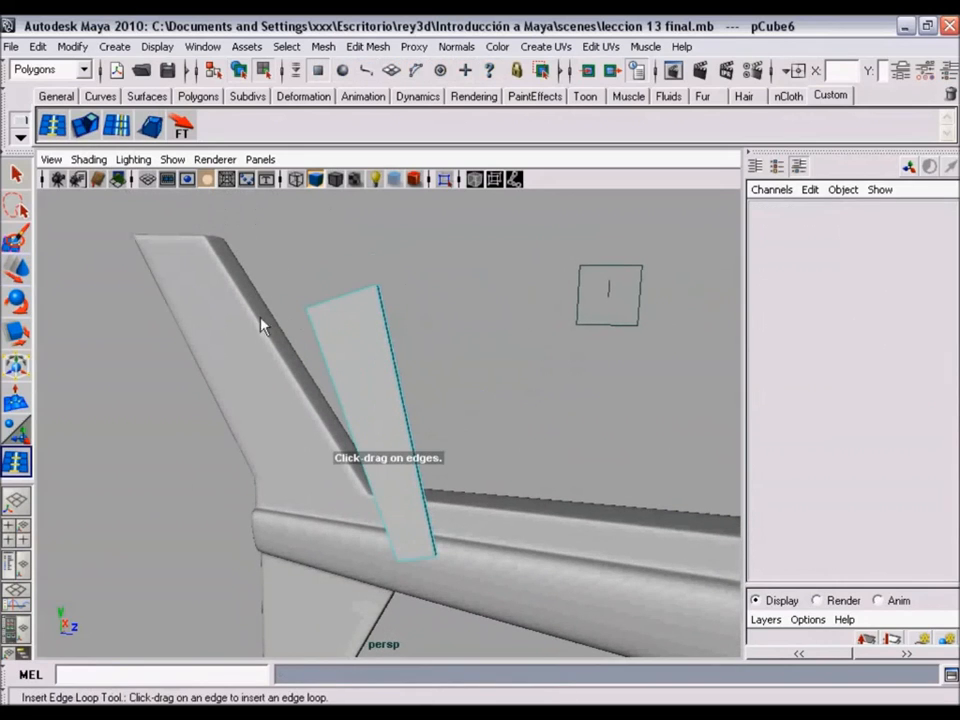
{"action": "right_click_drag", "start_coordinate": [299, 329], "coordinate": [329, 339], "text": "alt"}
{"action": "left_click", "coordinate": [386, 288]}
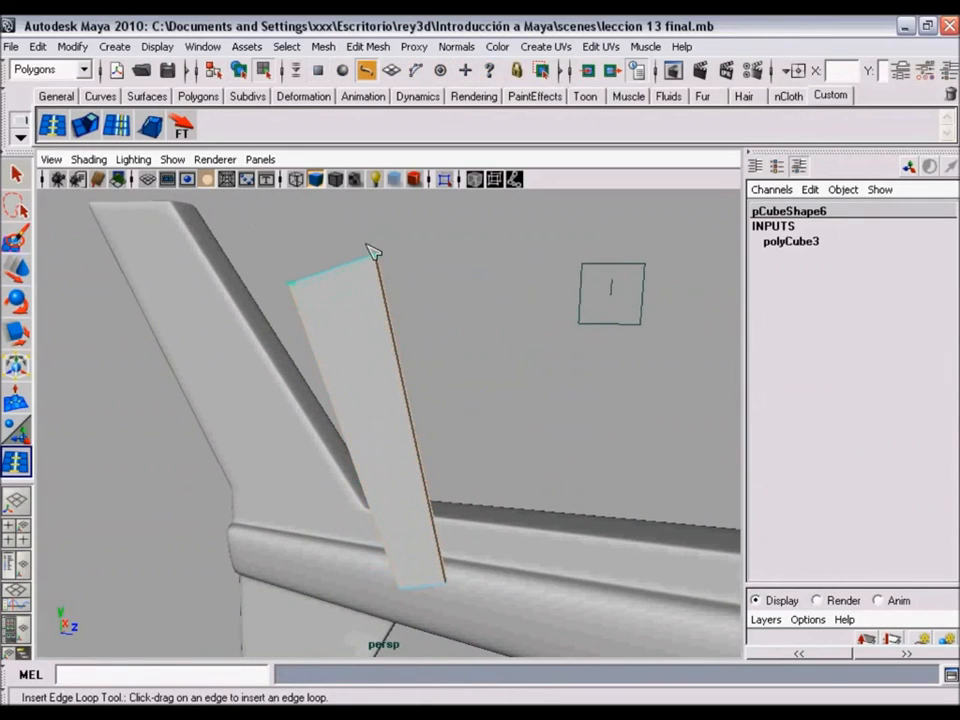
{"action": "left_click_drag", "start_coordinate": [378, 265], "coordinate": [380, 270]}
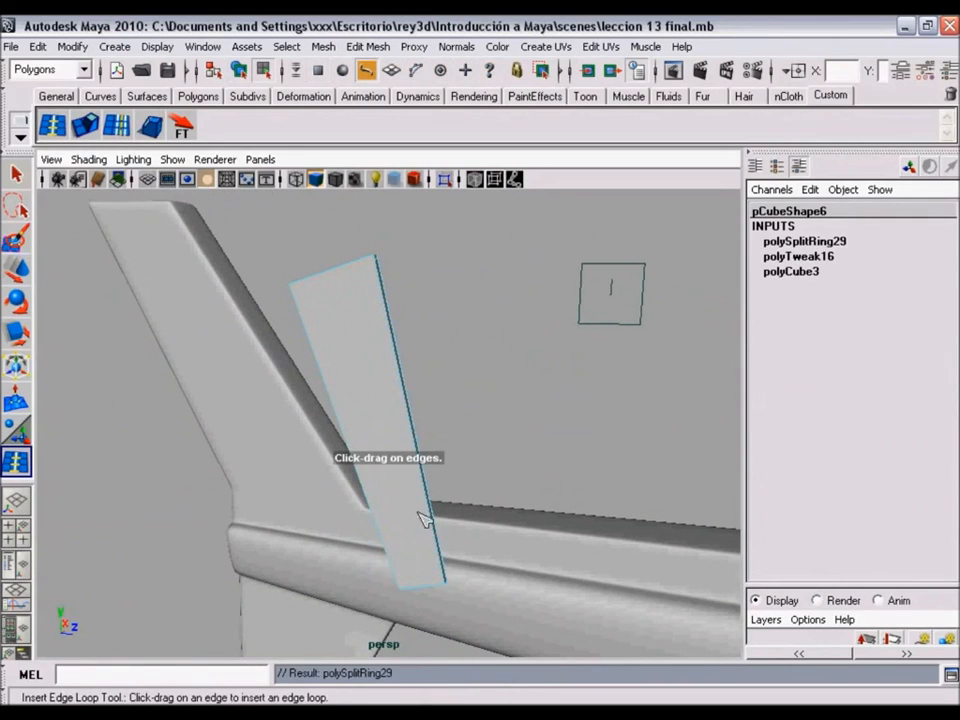
{"action": "left_click", "coordinate": [445, 584]}
- Insert two more edge loops close to the borders of the blade's broad face
{"action": "left_click_drag", "start_coordinate": [396, 422], "coordinate": [463, 452], "text": "alt"}
{"action": "middle_click_drag", "start_coordinate": [463, 452], "coordinate": [463, 484], "text": "alt"}
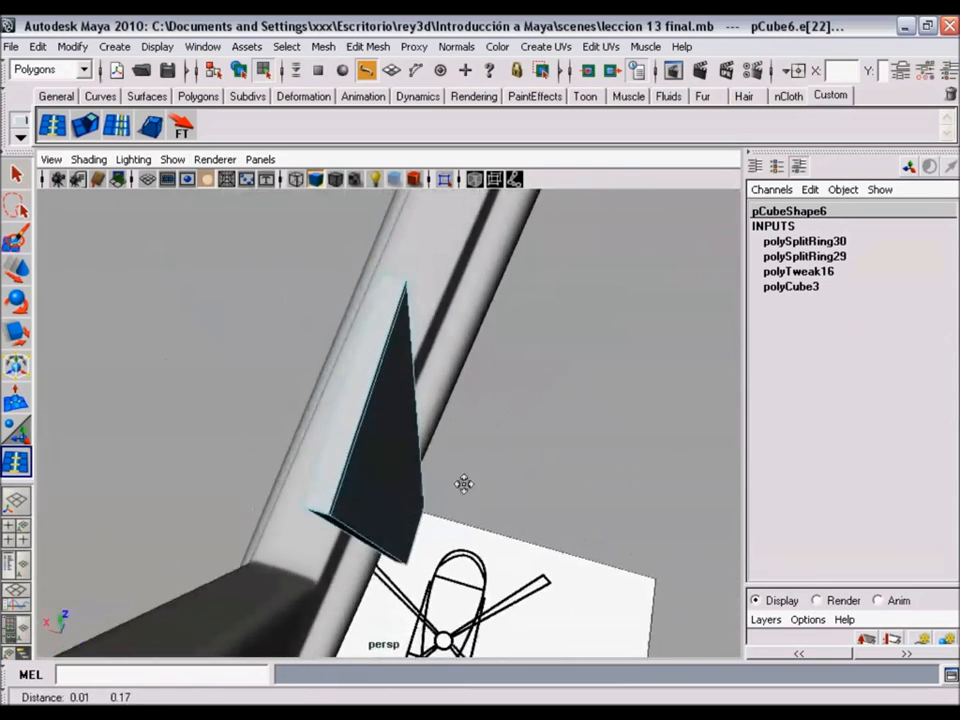
{"action": "right_click_drag", "start_coordinate": [464, 484], "coordinate": [452, 484], "text": "alt"}
{"action": "middle_click_drag", "start_coordinate": [452, 484], "coordinate": [450, 465], "text": "alt"}
{"action": "right_click_drag", "start_coordinate": [450, 465], "coordinate": [434, 456], "text": "alt"}
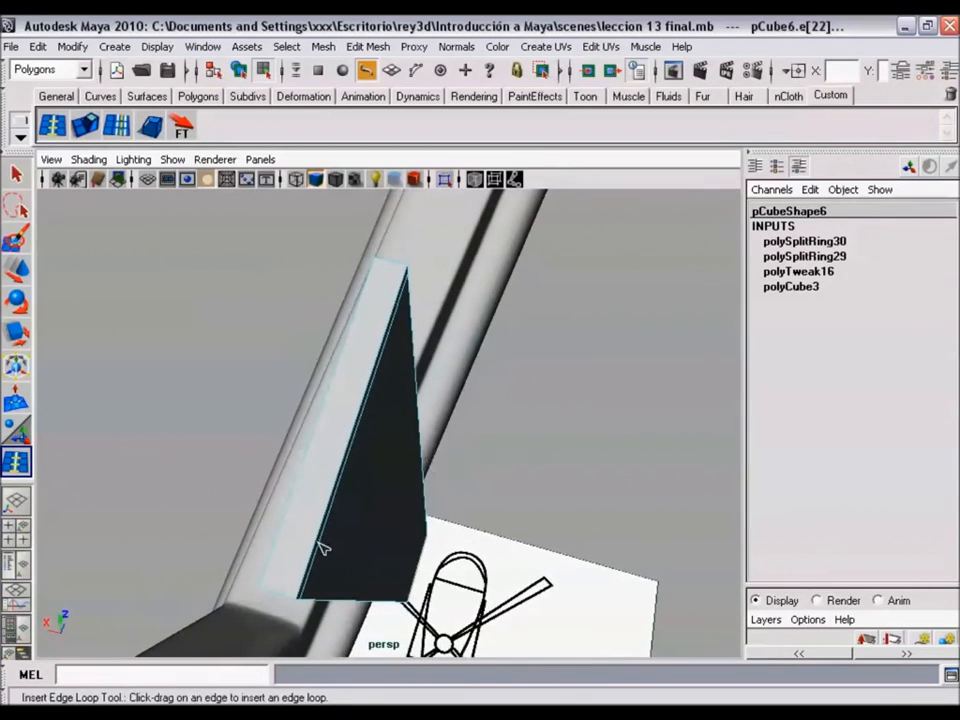
{"action": "left_click", "coordinate": [307, 600]}
{"action": "left_click_drag", "start_coordinate": [386, 386], "coordinate": [338, 390], "text": "alt"}
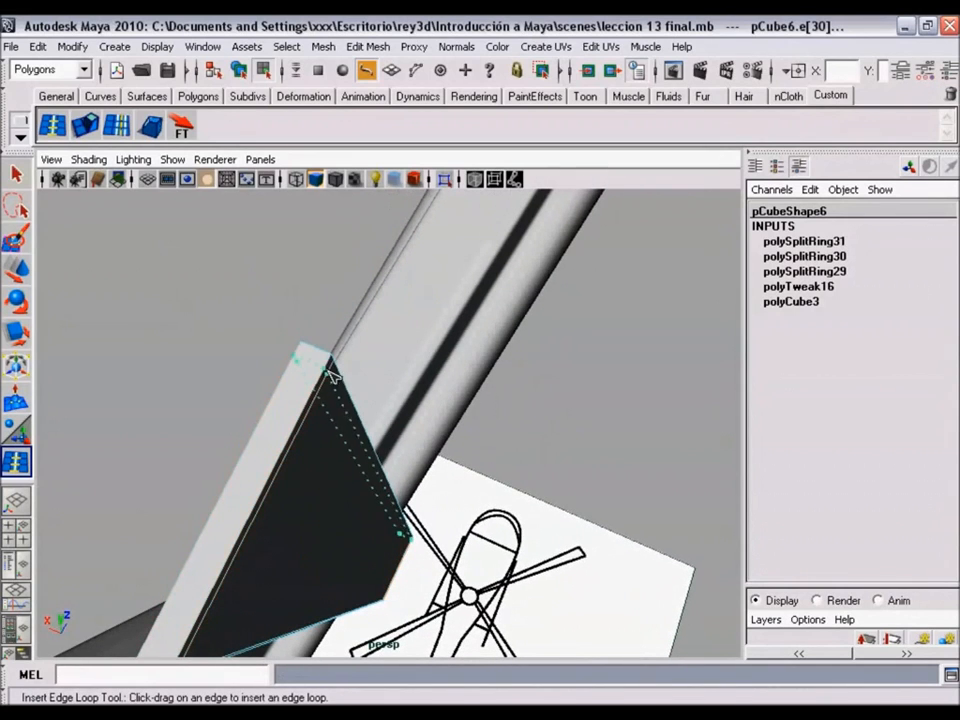
{"action": "left_click", "coordinate": [338, 370]}
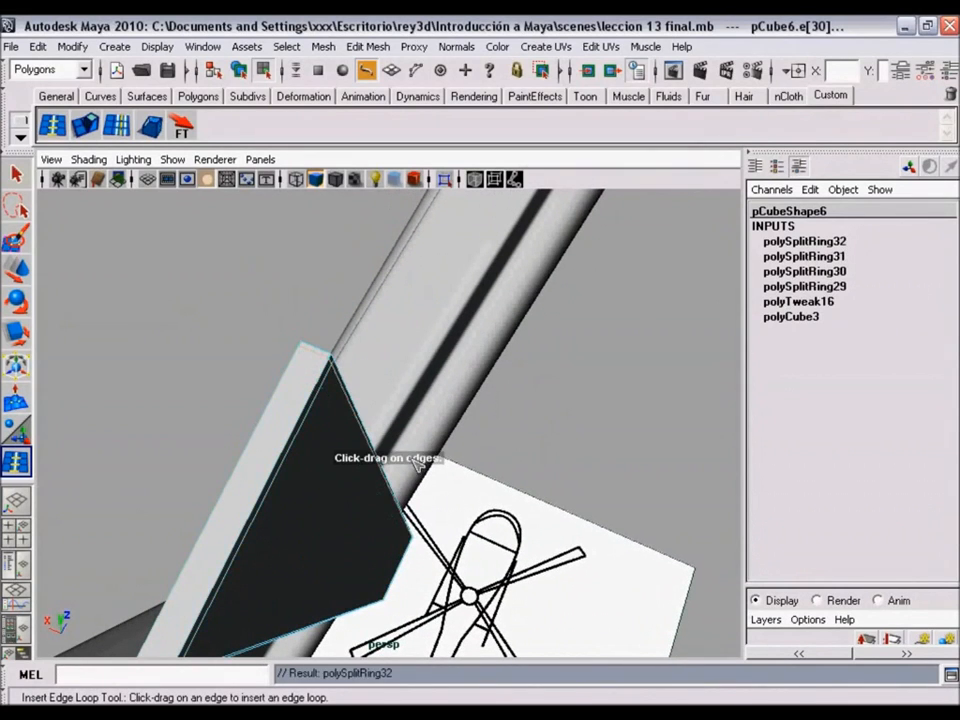
- Insert the last two edge loops along the blade's thickness, then return to object mode and clear the selection
{"action": "left_click_drag", "start_coordinate": [340, 440], "coordinate": [400, 430], "text": "alt"}
{"action": "right_click_drag", "start_coordinate": [400, 430], "coordinate": [520, 467], "text": "alt"}
{"action": "left_click_drag", "start_coordinate": [512, 462], "coordinate": [497, 446], "text": "alt"}
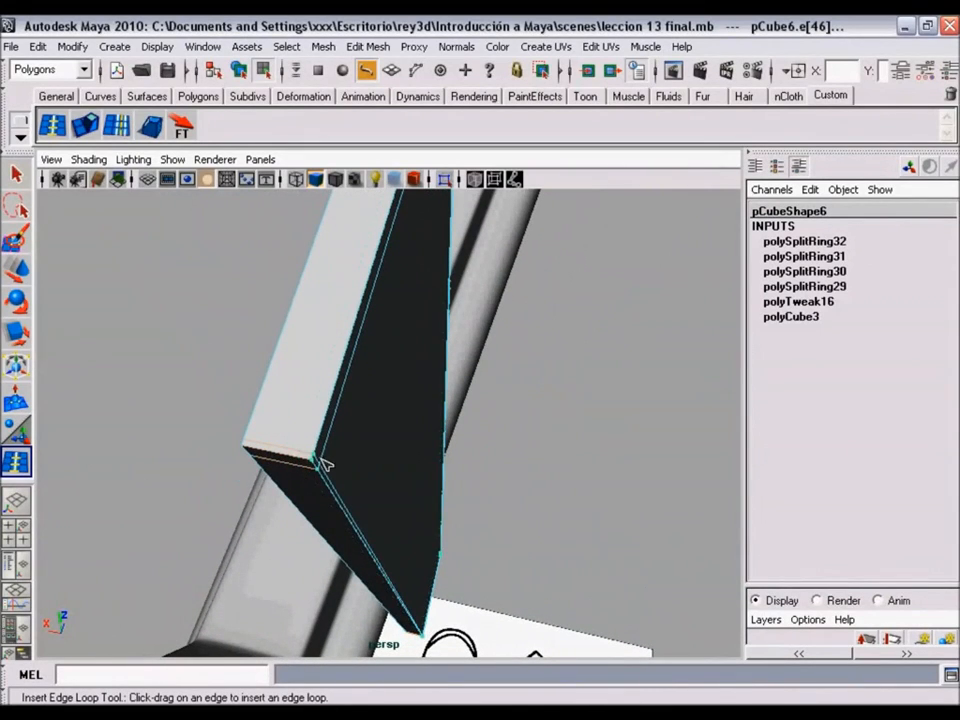
{"action": "left_click_drag", "start_coordinate": [312, 459], "coordinate": [252, 450]}
{"action": "key", "text": "w"}
{"action": "left_click_drag", "start_coordinate": [467, 426], "coordinate": [322, 382], "text": "alt"}
{"action": "right_click_drag", "start_coordinate": [236, 336], "coordinate": [270, 321]}
{"action": "left_click", "coordinate": [359, 349]}
- Select the blade and thin it further to an X scale of about 0.055
{"action": "left_click_drag", "start_coordinate": [269, 371], "coordinate": [285, 388], "text": "alt"}
{"action": "right_click_drag", "start_coordinate": [285, 388], "coordinate": [553, 484], "text": "alt"}
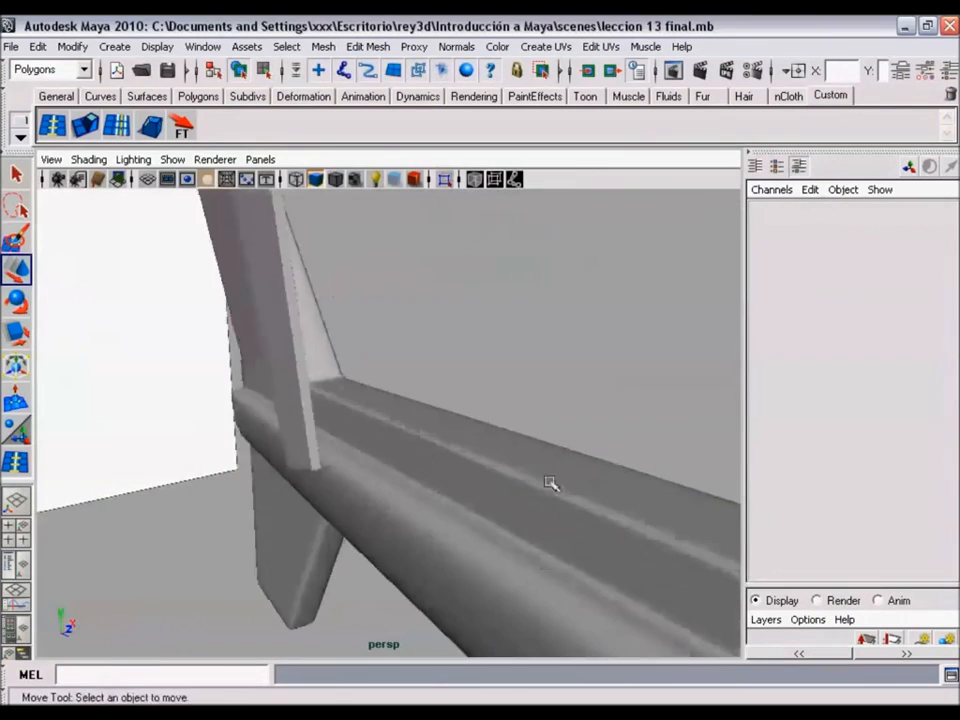
{"action": "left_click_drag", "start_coordinate": [553, 484], "coordinate": [514, 519], "text": "alt"}
{"action": "right_click_drag", "start_coordinate": [514, 519], "coordinate": [357, 478], "text": "alt"}
{"action": "middle_click_drag", "start_coordinate": [357, 478], "coordinate": [375, 422], "text": "alt"}
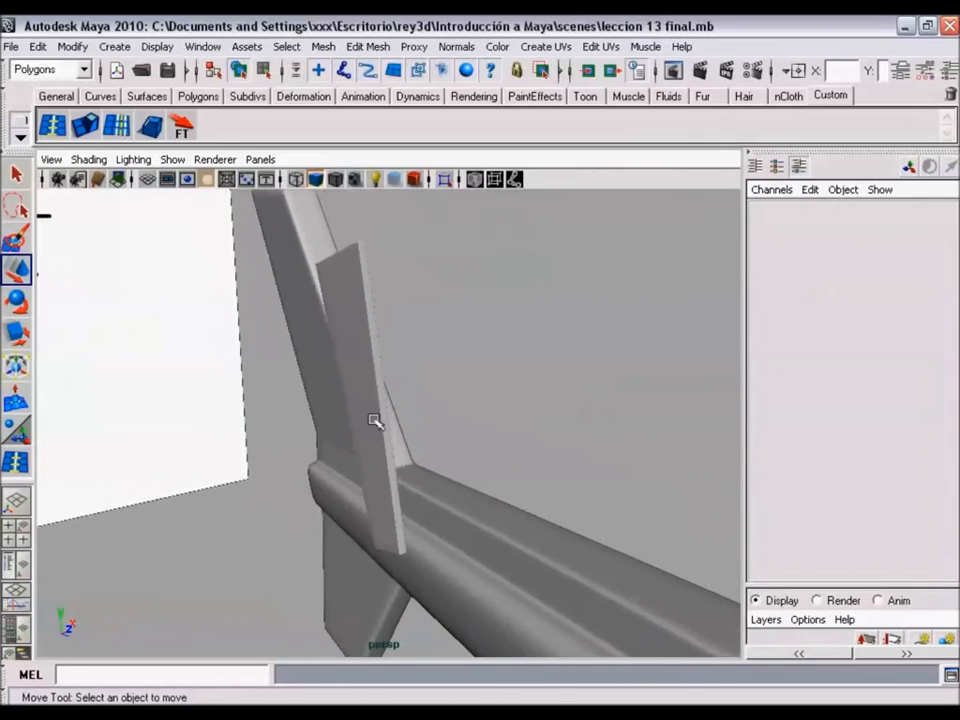
{"action": "left_click", "coordinate": [376, 422]}
{"action": "left_click_drag", "start_coordinate": [422, 431], "coordinate": [398, 427], "text": "alt"}
{"action": "key", "text": "r"}
{"action": "right_click_drag", "start_coordinate": [398, 427], "coordinate": [476, 448], "text": "alt"}
{"action": "left_click_drag", "start_coordinate": [476, 448], "coordinate": [445, 415], "text": "alt"}
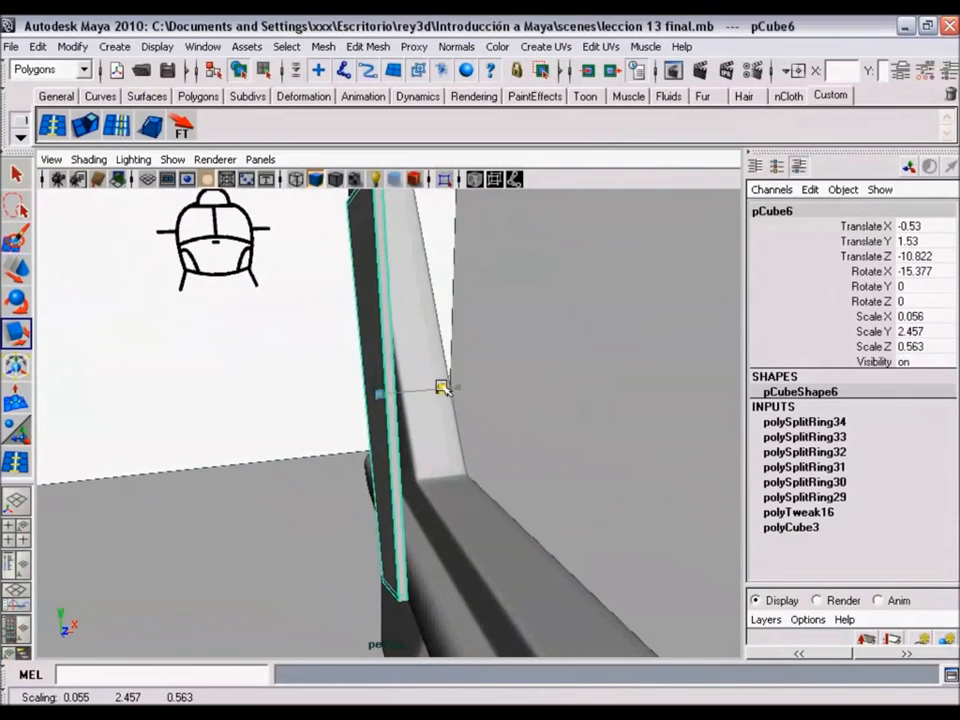
- Deselect the blade and examine how it sits against the helicopter's tail from the rear and both sides
{"action": "left_click_drag", "start_coordinate": [520, 504], "coordinate": [585, 482], "text": "alt"}
{"action": "right_click_drag", "start_coordinate": [560, 478], "coordinate": [430, 430], "text": "alt"}
{"action": "left_click", "coordinate": [432, 428]}
{"action": "left_click_drag", "start_coordinate": [352, 515], "coordinate": [606, 486], "text": "alt"}
{"action": "right_click_drag", "start_coordinate": [606, 486], "coordinate": [579, 474], "text": "alt"}
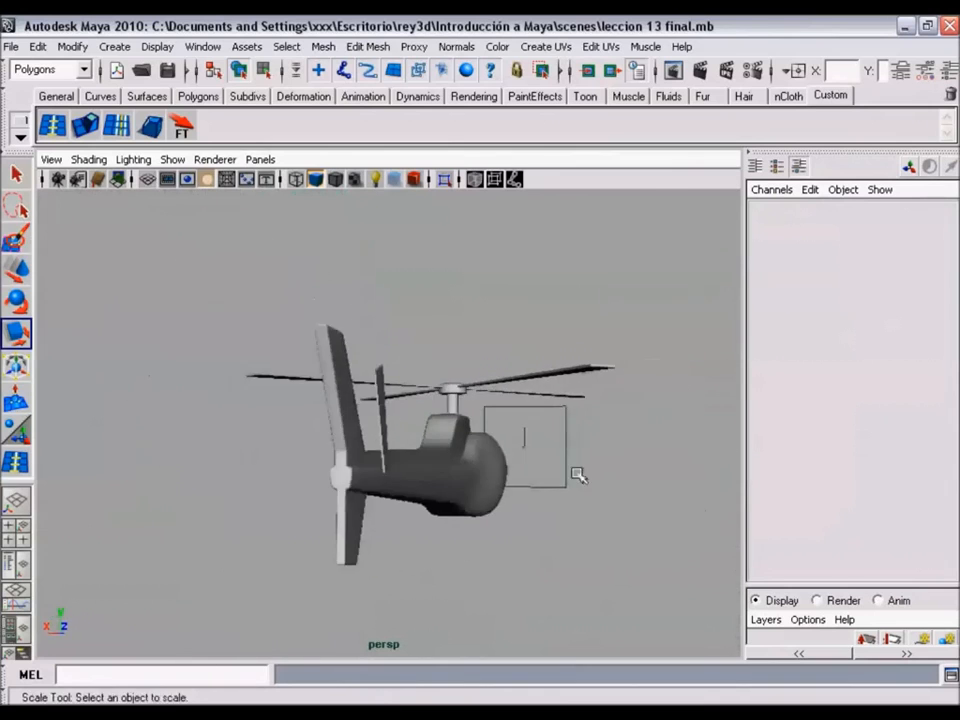
{"action": "left_click_drag", "start_coordinate": [579, 474], "coordinate": [446, 488], "text": "alt"}
{"action": "right_click_drag", "start_coordinate": [446, 488], "coordinate": [424, 481], "text": "alt"}
{"action": "left_click_drag", "start_coordinate": [423, 481], "coordinate": [527, 497], "text": "alt"}
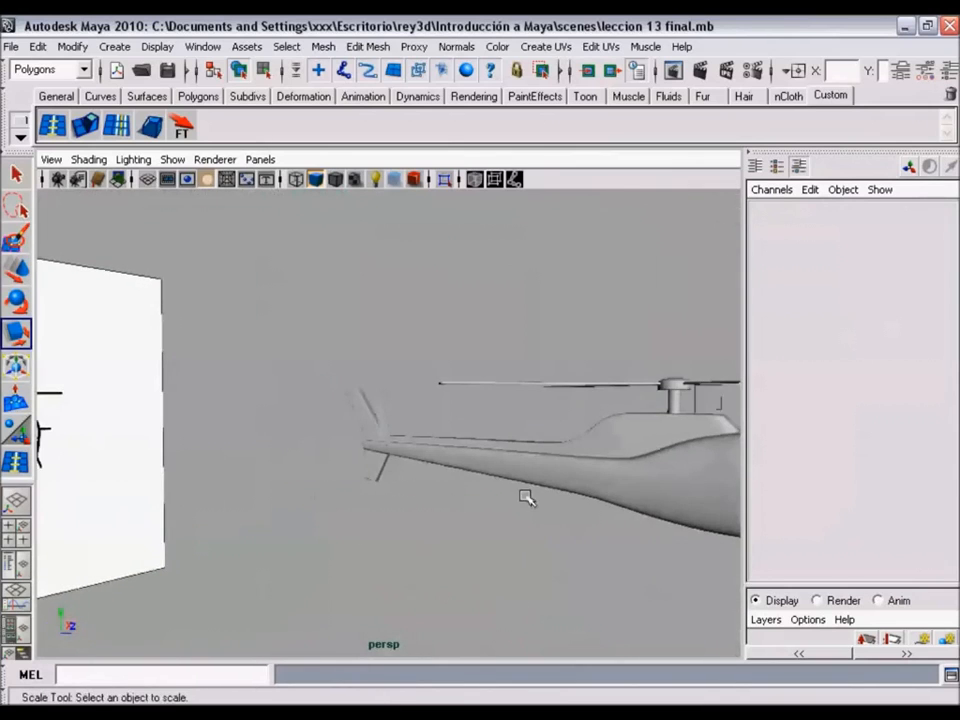
- Inspect the tail rotor blade against the tail boom and fin from several close perspective angles
{"action": "right_click_drag", "start_coordinate": [527, 497], "coordinate": [439, 514], "text": "alt"}
{"action": "left_click_drag", "start_coordinate": [439, 514], "coordinate": [459, 499], "text": "alt"}
{"action": "right_click_drag", "start_coordinate": [459, 499], "coordinate": [480, 476], "text": "alt"}
{"action": "left_click_drag", "start_coordinate": [480, 476], "coordinate": [450, 489], "text": "alt"}
{"action": "right_click_drag", "start_coordinate": [450, 489], "coordinate": [476, 506], "text": "alt"}
{"action": "left_click_drag", "start_coordinate": [476, 506], "coordinate": [375, 460], "text": "alt"}
- Select the tail rotor blade and freeze its transformations in the side view
{"action": "left_click", "coordinate": [349, 379]}
{"action": "left_click_drag", "start_coordinate": [506, 449], "coordinate": [435, 467], "text": "alt"}
{"action": "key", "text": "space"}
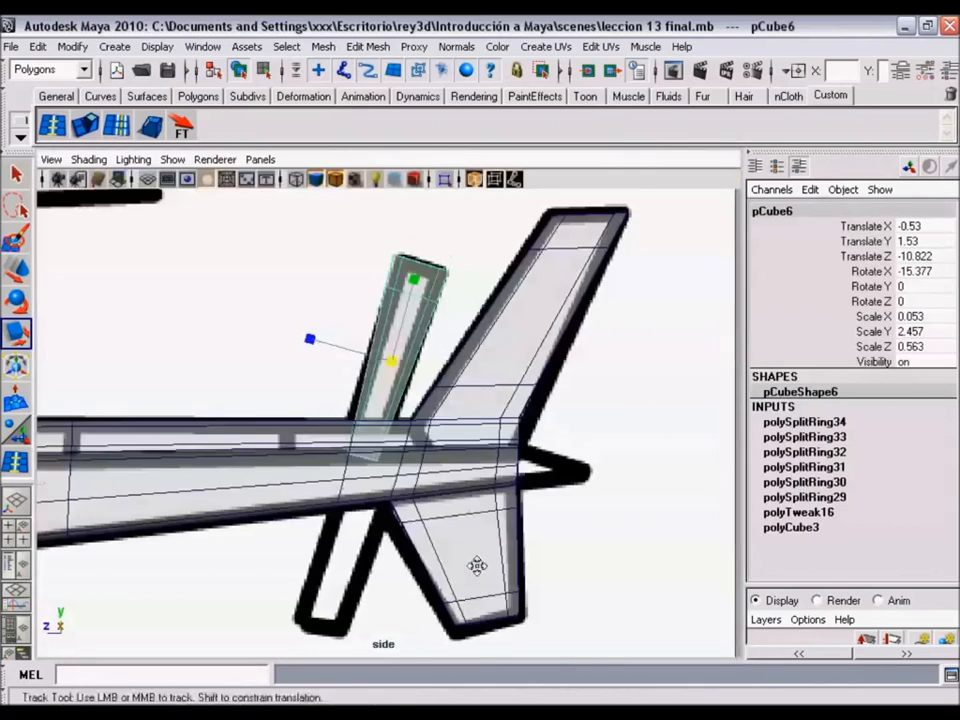
{"action": "middle_click_drag", "start_coordinate": [478, 566], "coordinate": [529, 475], "text": "alt"}
{"action": "right_click_drag", "start_coordinate": [529, 475], "coordinate": [483, 469], "text": "alt"}
{"action": "middle_click_drag", "start_coordinate": [483, 469], "coordinate": [494, 492], "text": "alt"}
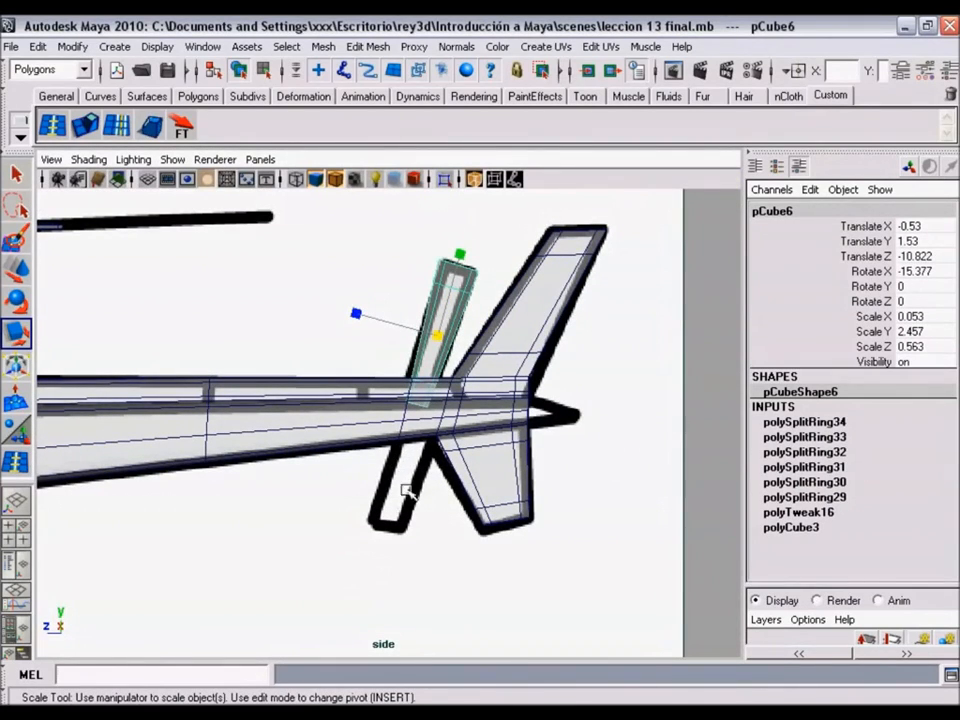
{"action": "middle_click_drag", "start_coordinate": [434, 428], "coordinate": [421, 439], "text": "alt"}
{"action": "right_click_drag", "start_coordinate": [426, 439], "coordinate": [437, 439], "text": "alt"}
{"action": "middle_click_drag", "start_coordinate": [440, 439], "coordinate": [448, 446], "text": "alt"}
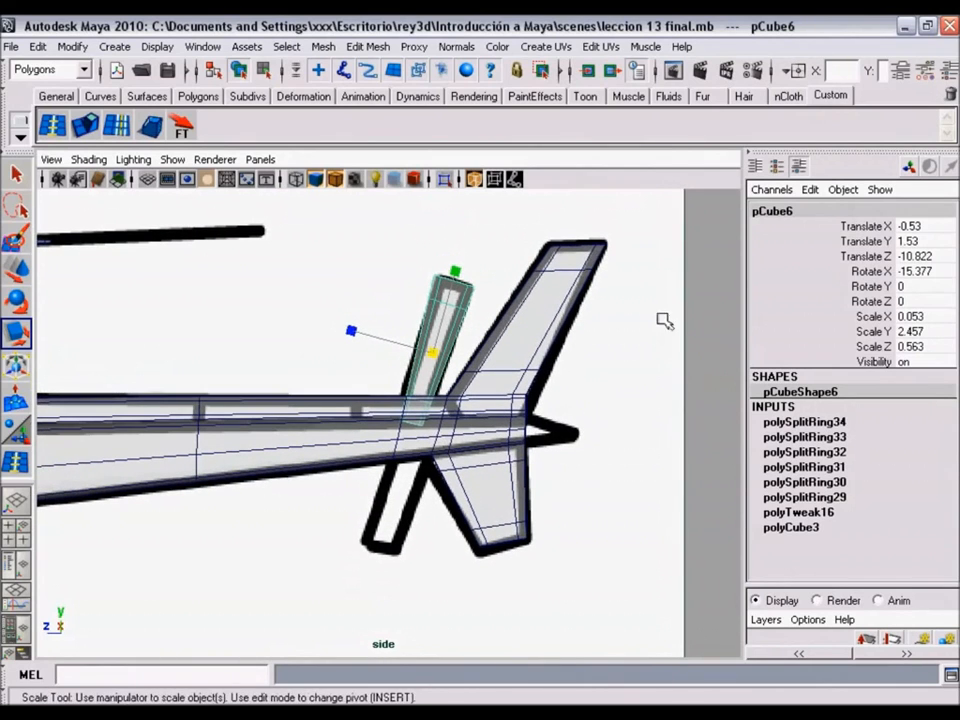
{"action": "left_click", "coordinate": [182, 126]}
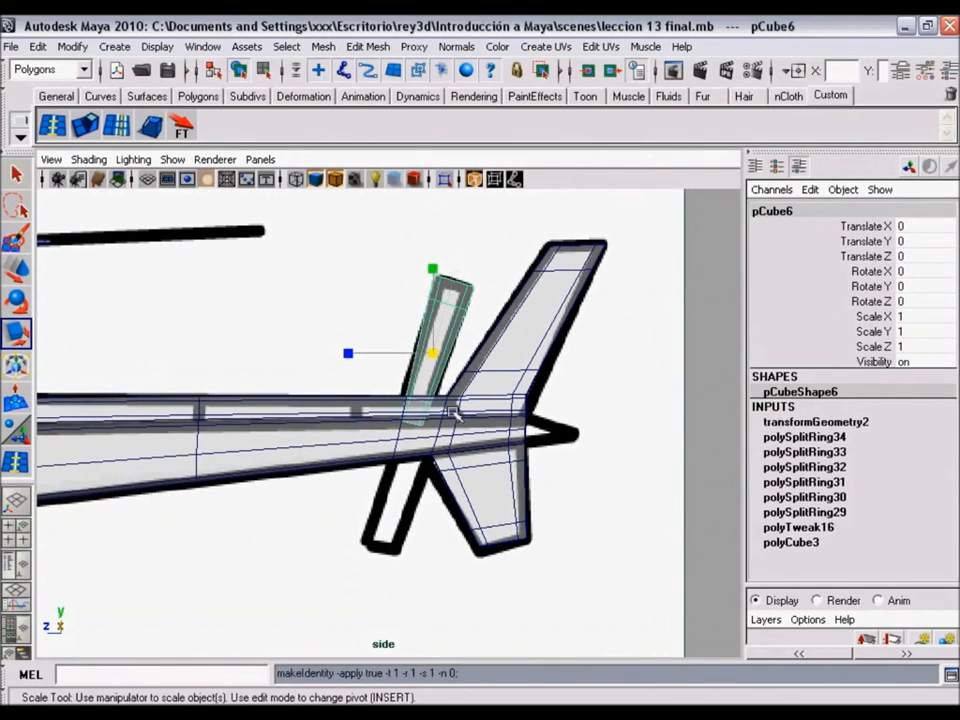
- Move the blade's pivot point to the centre of its lower end, at the rotor axis on the tail boom
{"action": "middle_click_drag", "start_coordinate": [452, 412], "coordinate": [510, 459], "text": "alt"}
{"action": "right_click_drag", "start_coordinate": [510, 459], "coordinate": [456, 444], "text": "alt"}
{"action": "middle_click_drag", "start_coordinate": [456, 444], "coordinate": [508, 461], "text": "alt"}
{"action": "right_click_drag", "start_coordinate": [508, 461], "coordinate": [467, 448], "text": "alt"}
{"action": "key", "text": "Insert"}
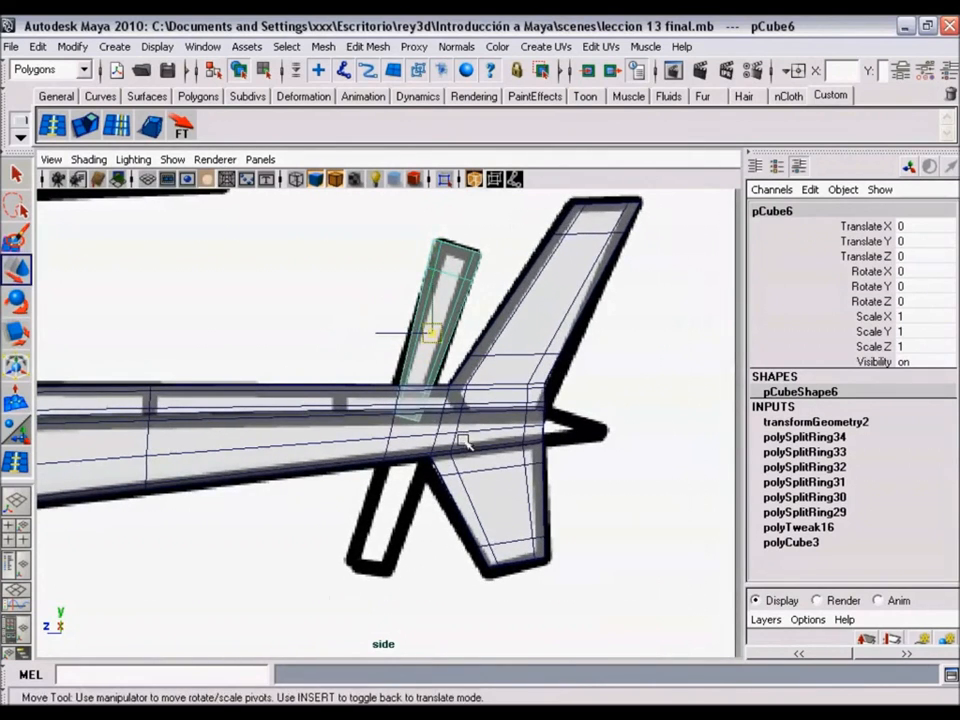
{"action": "scroll", "coordinate": [463, 442], "scroll_direction": "up", "scroll_amount": 3}
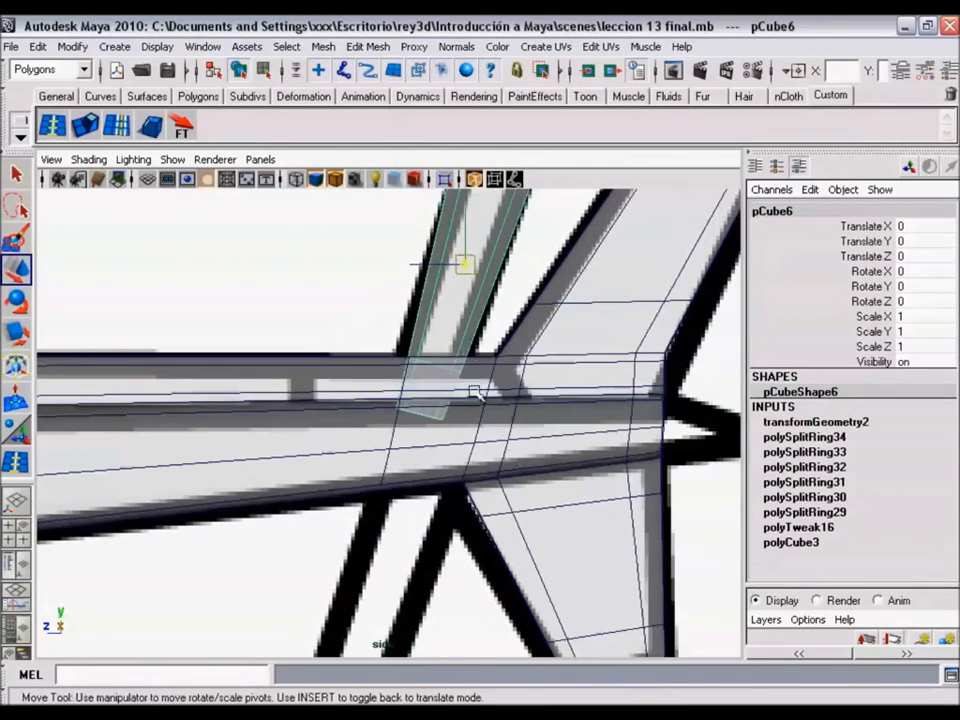
{"action": "left_click", "coordinate": [466, 265]}
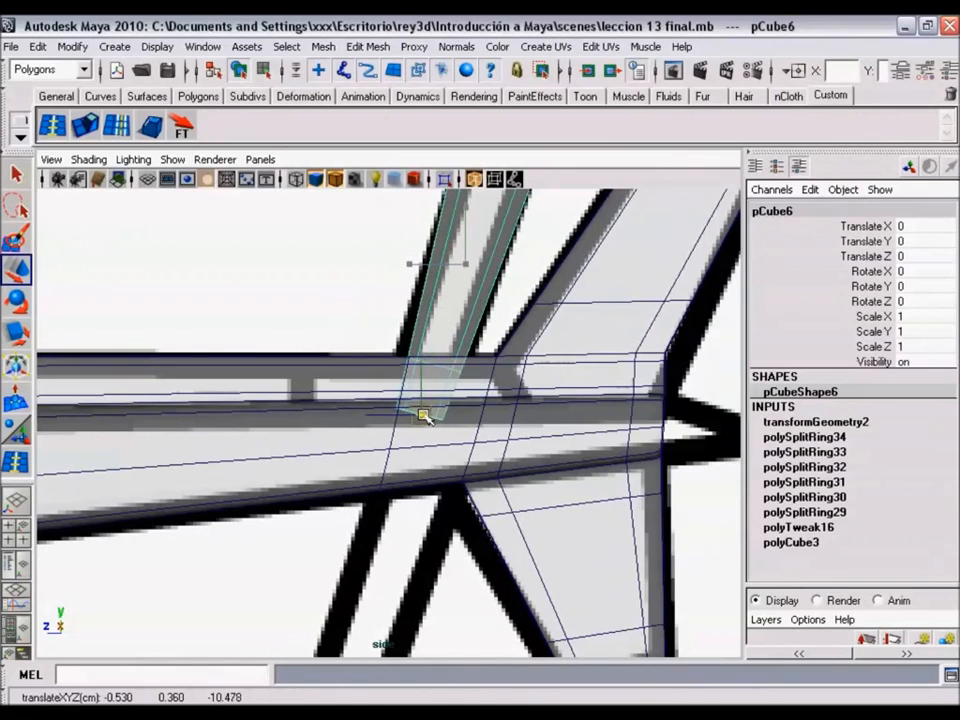
{"action": "left_click_drag", "start_coordinate": [420, 413], "coordinate": [421, 414]}
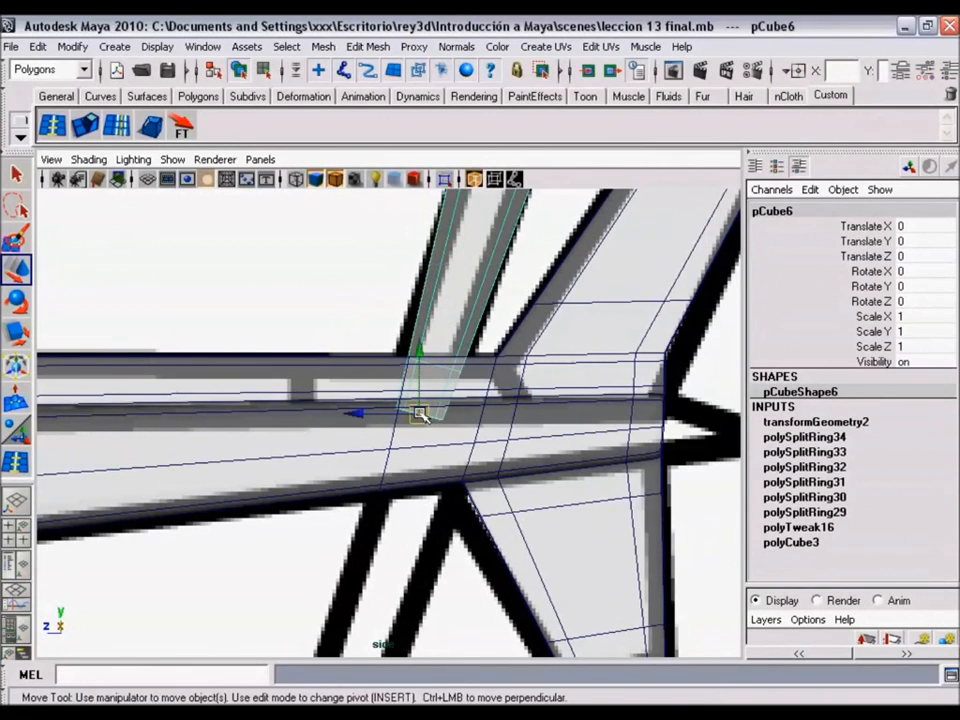
- Duplicate the blade and flip the copy downward by setting its Scale Y to -1
{"action": "scroll", "coordinate": [541, 451], "scroll_direction": "down", "scroll_amount": 5}
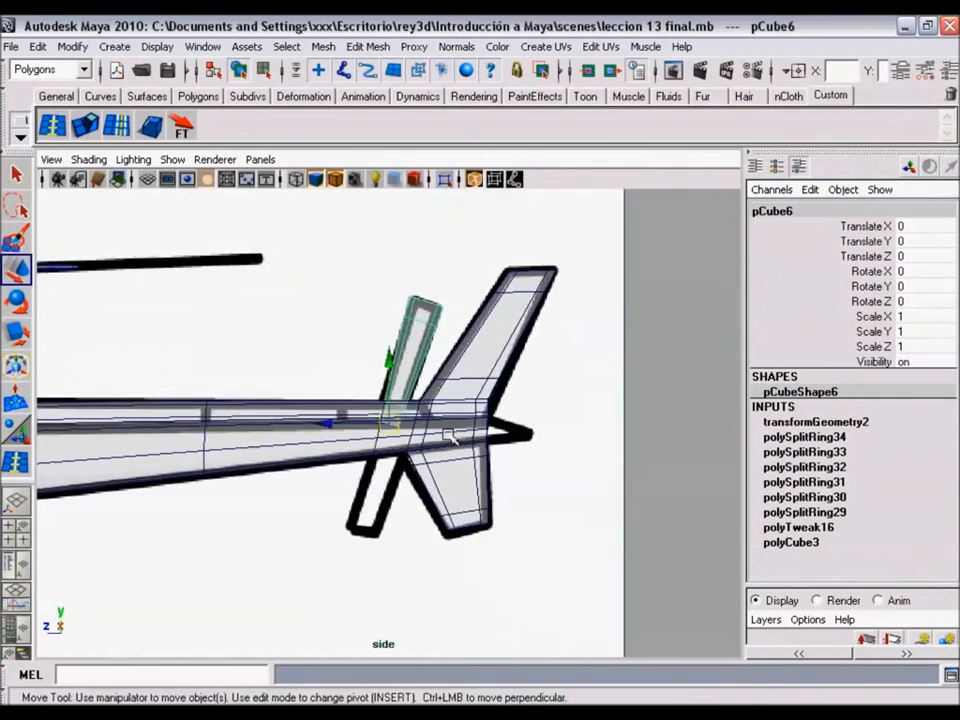
{"action": "left_click", "coordinate": [37, 46]}
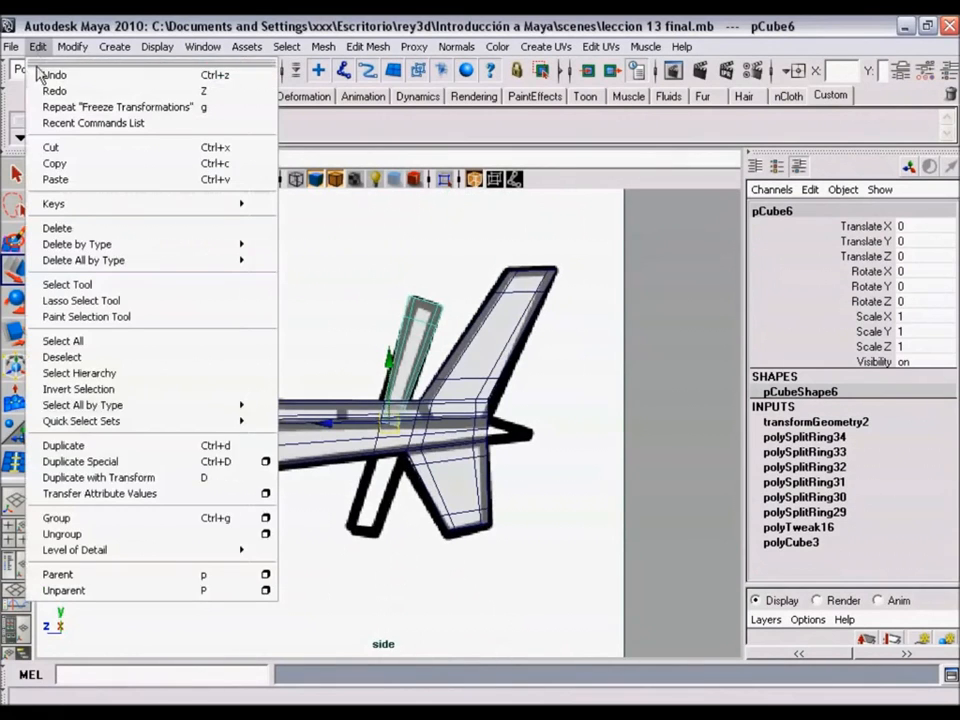
{"action": "left_click", "coordinate": [125, 455]}
{"action": "right_click_drag", "start_coordinate": [395, 462], "coordinate": [410, 440], "text": "alt"}
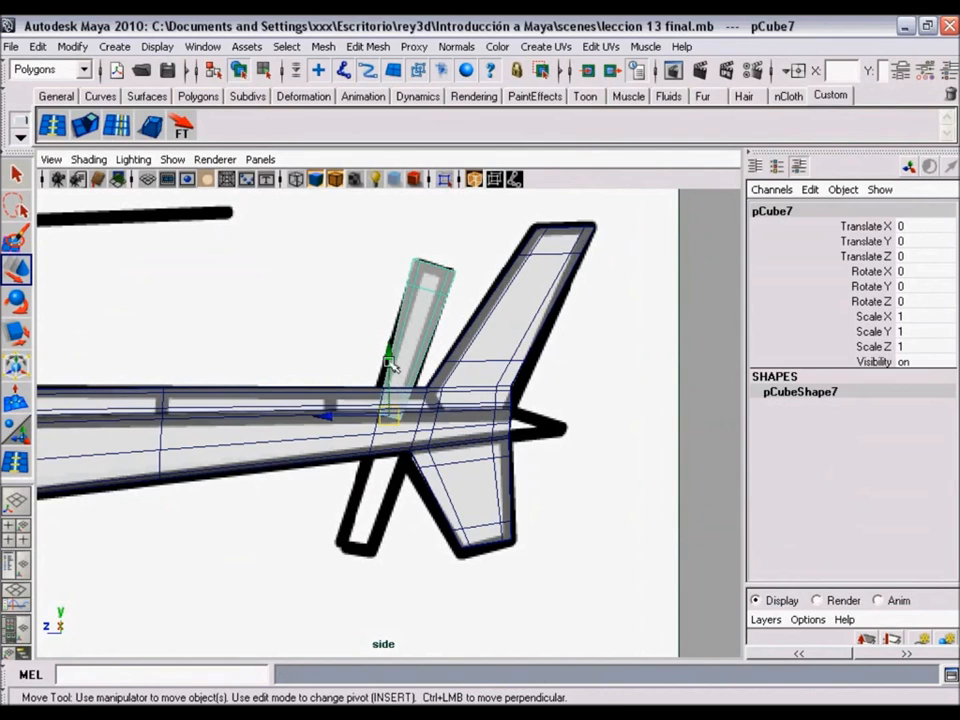
{"action": "double_click", "coordinate": [905, 332]}
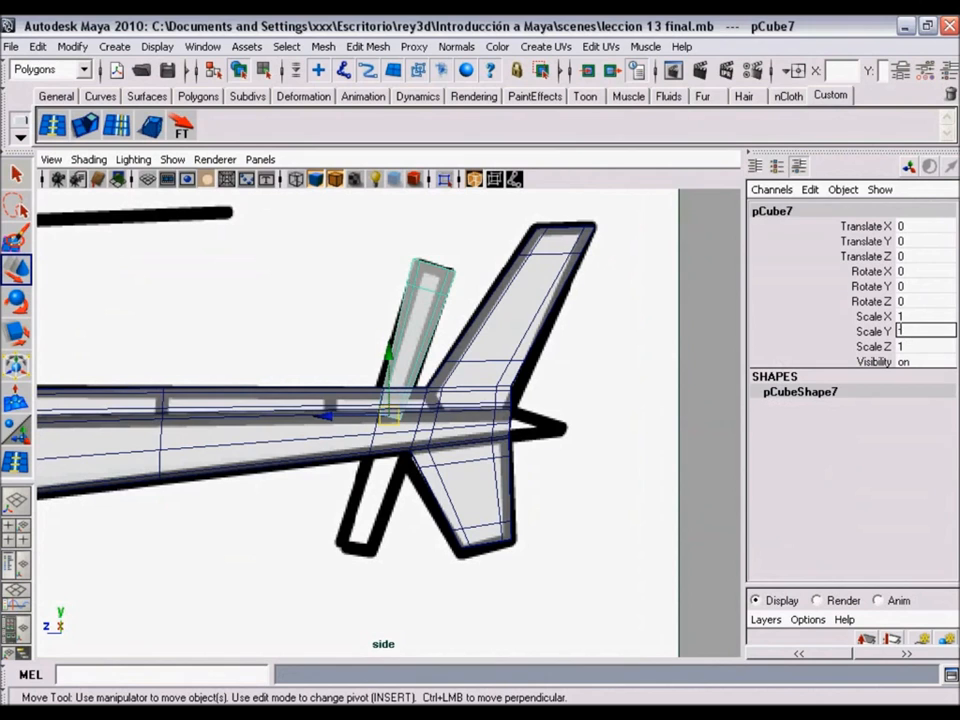
{"action": "key", "text": "Return"}
- Rotate the lower blade about -31 degrees in X to line it up with the reference drawing, then deselect it
{"action": "scroll", "coordinate": [497, 470], "scroll_direction": "up", "scroll_amount": 3}
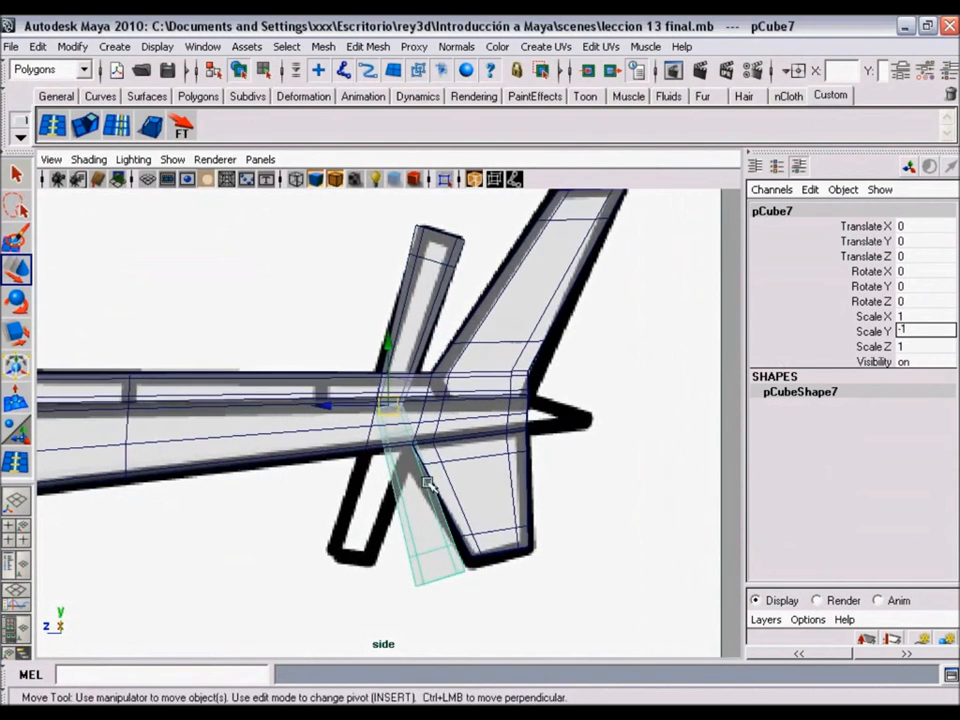
{"action": "key", "text": "e"}
{"action": "left_click_drag", "start_coordinate": [457, 448], "coordinate": [425, 470]}
{"action": "key", "text": "w"}
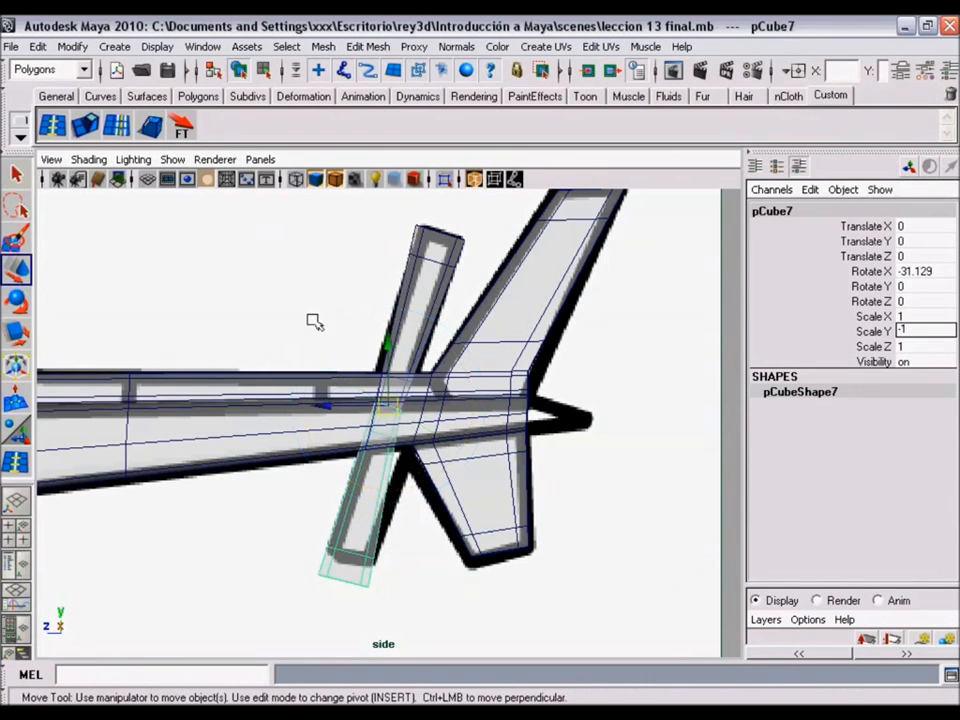
{"action": "left_click", "coordinate": [332, 356]}
- Examine the main rotor hub and the two tail rotor blades from several angles in the perspective view
{"action": "key", "text": "space"}
{"action": "key", "text": "space"}
{"action": "left_click_drag", "start_coordinate": [429, 407], "coordinate": [480, 505], "text": "alt"}
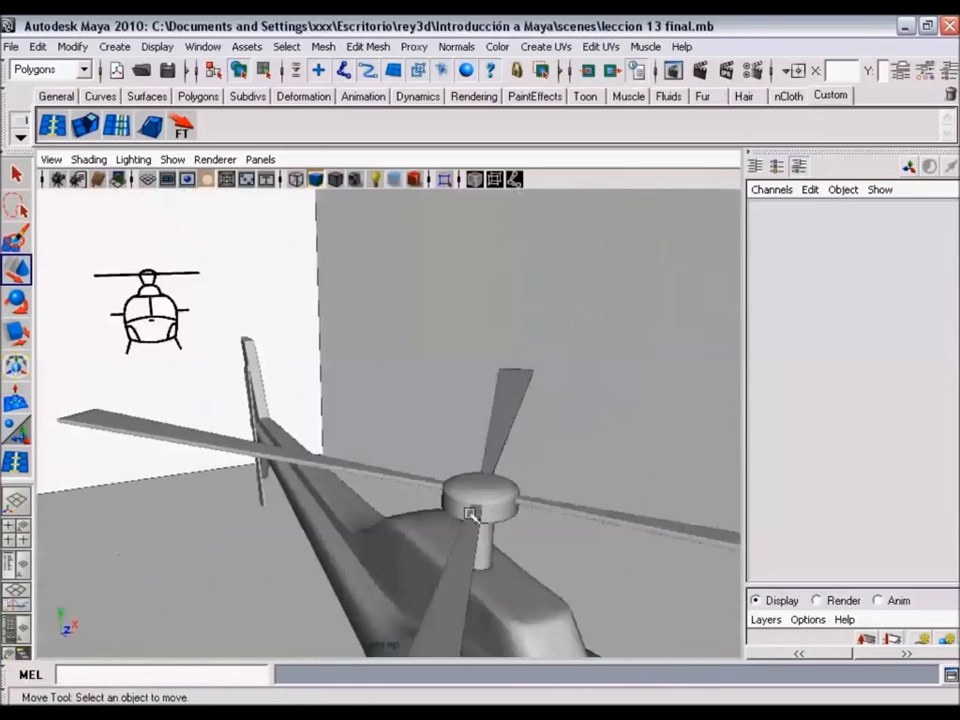
{"action": "left_click", "coordinate": [488, 512]}
{"action": "left_click_drag", "start_coordinate": [307, 535], "coordinate": [180, 497], "text": "alt"}
{"action": "left_click", "coordinate": [283, 375]}
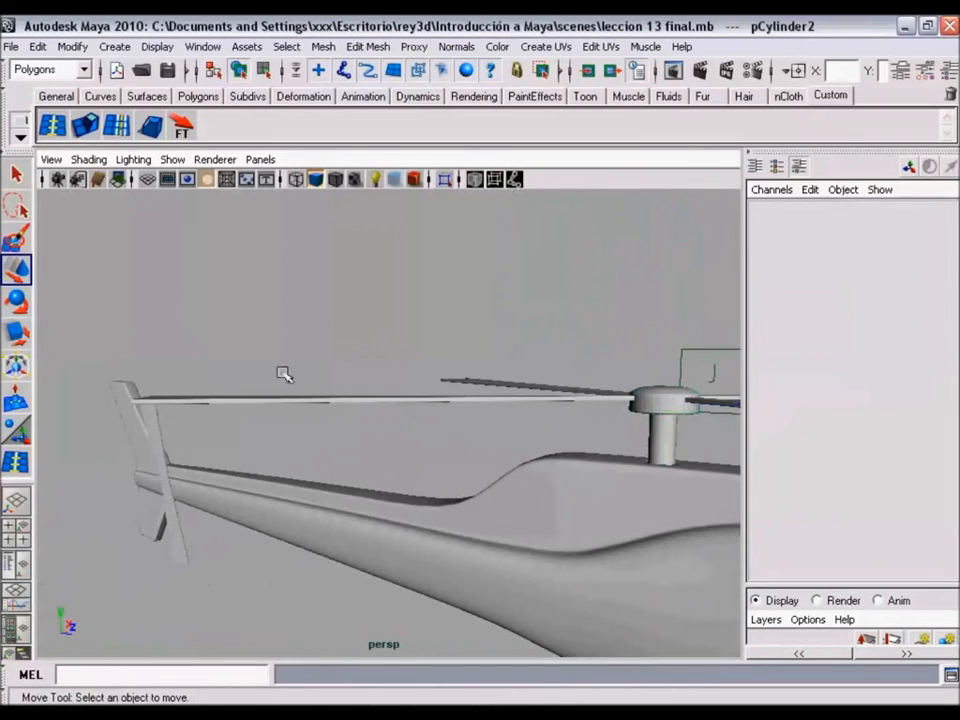
{"action": "left_click_drag", "start_coordinate": [528, 499], "coordinate": [489, 506], "text": "alt"}
{"action": "left_click_drag", "start_coordinate": [575, 465], "coordinate": [407, 510], "text": "alt"}
- Create a polygon cylinder from the side view for the tail rotor hub
{"action": "key", "text": "space"}
{"action": "key", "text": "space"}
{"action": "right_click_drag", "start_coordinate": [428, 464], "coordinate": [207, 339], "text": "alt"}
{"action": "key", "text": "space"}
{"action": "left_click", "coordinate": [125, 261]}
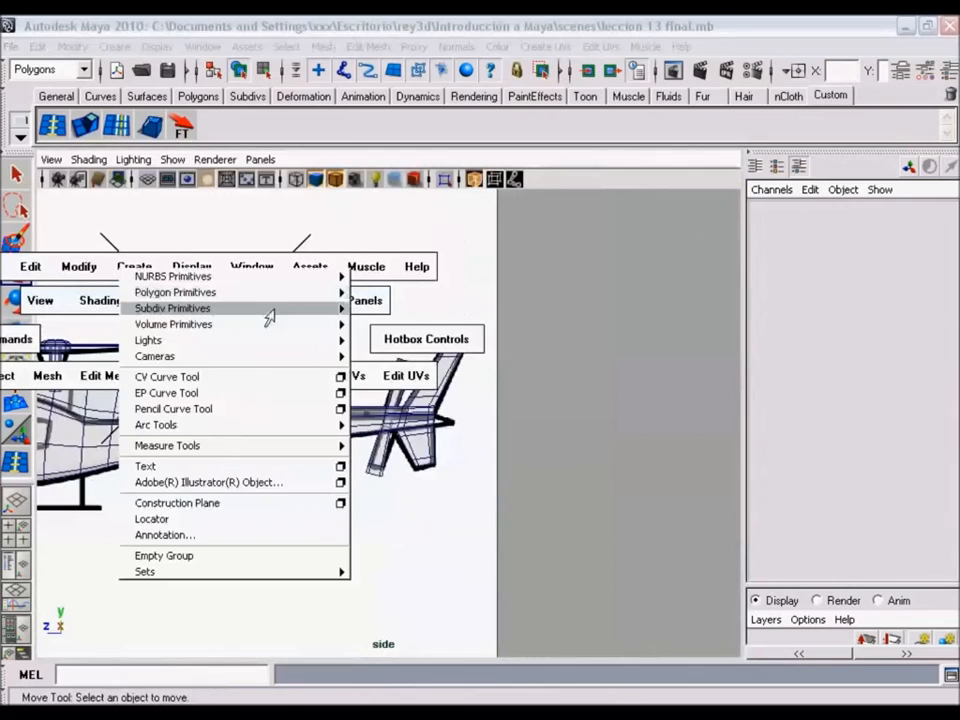
{"action": "mouse_move", "coordinate": [283, 297]}
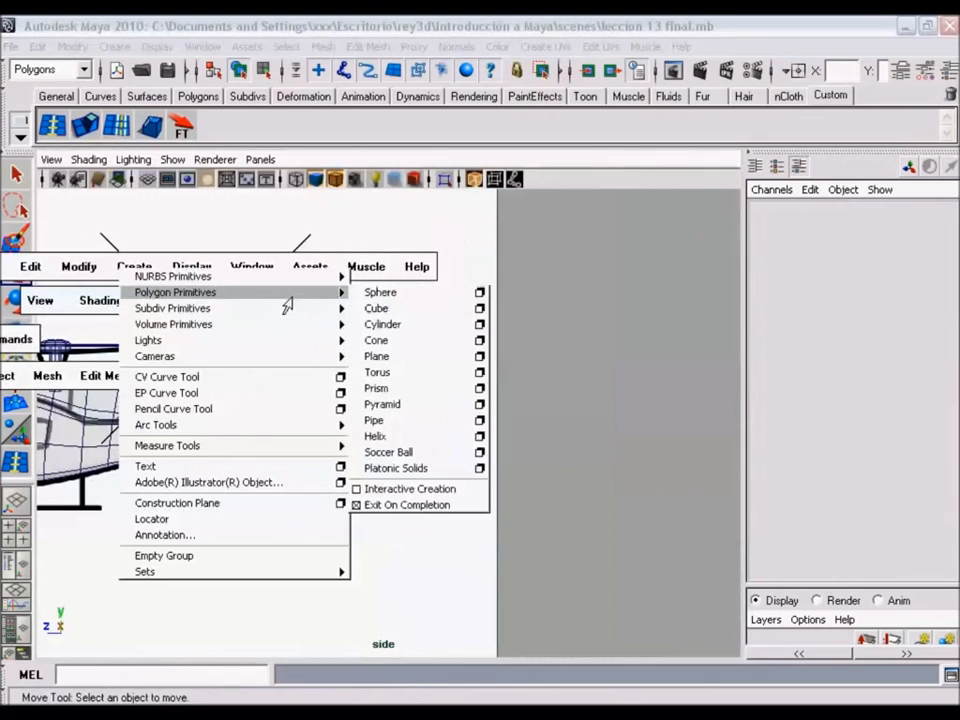
{"action": "left_click", "coordinate": [400, 326]}
{"action": "middle_click_drag", "start_coordinate": [255, 544], "coordinate": [380, 541], "text": "alt"}
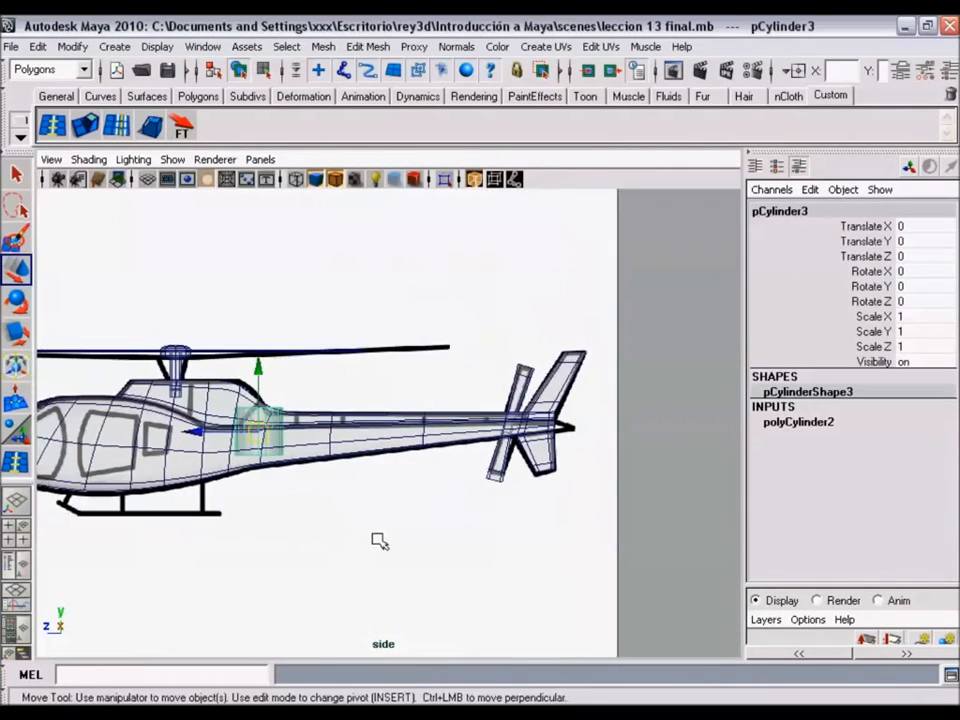
- Show the cylinder's construction settings, raise it above the helicopter to a Translate Y of about 6.4, and frame it in perspective
{"action": "left_click", "coordinate": [799, 422]}
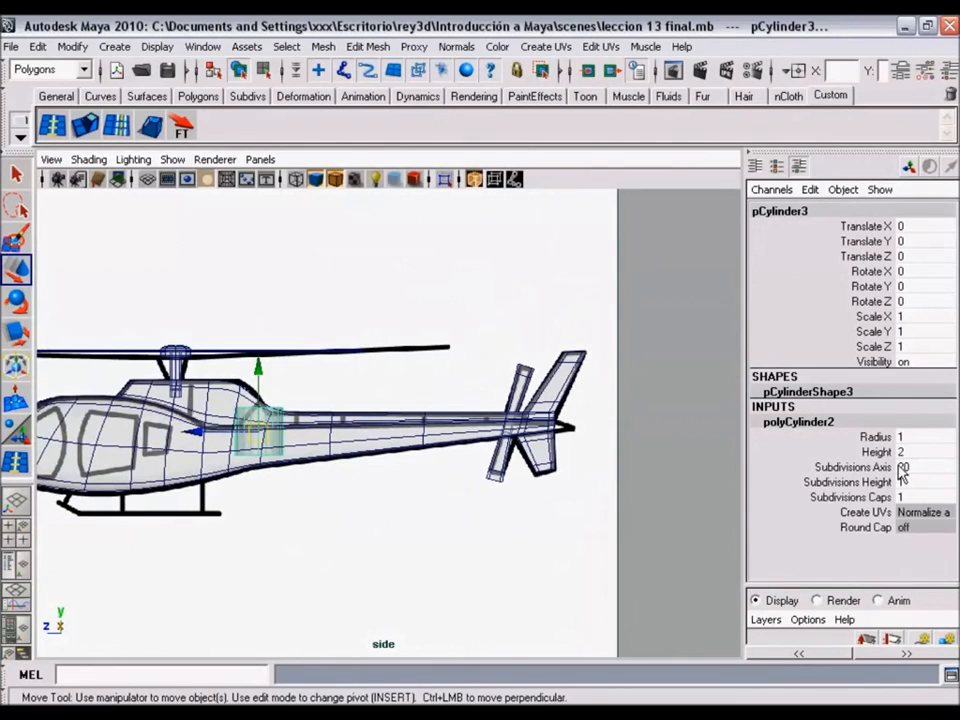
{"action": "key", "text": "space"}
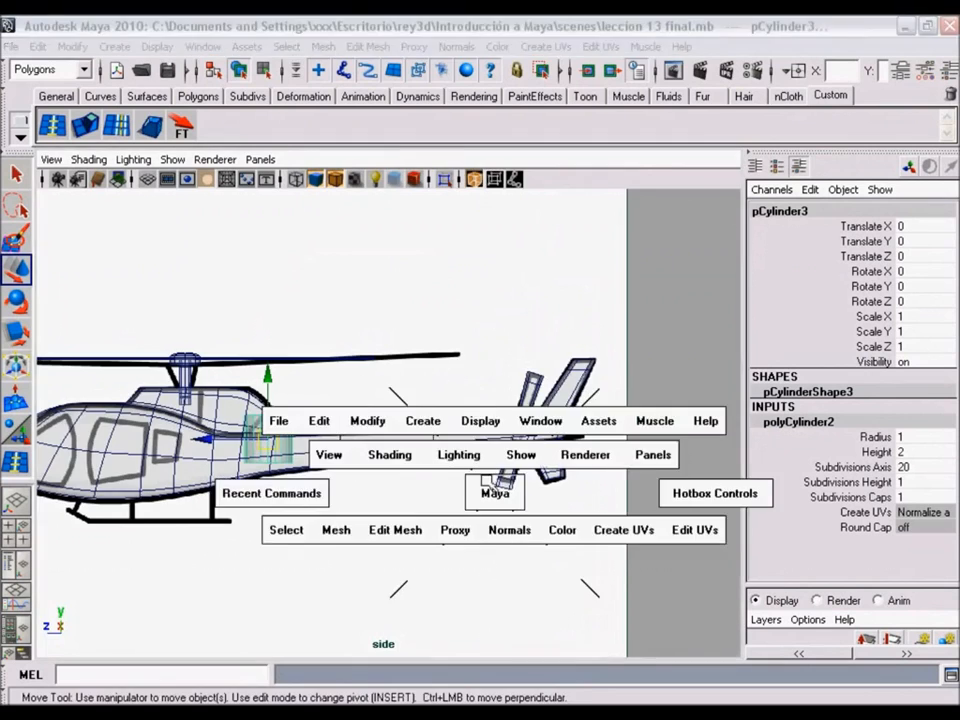
{"action": "key", "text": "space"}
{"action": "left_click_drag", "start_coordinate": [258, 412], "coordinate": [250, 222]}
{"action": "key", "text": "f"}
- Set the cylinder's Subdivisions Axis to 8
{"action": "left_click_drag", "start_coordinate": [325, 373], "coordinate": [420, 445], "text": "alt"}
{"action": "right_click_drag", "start_coordinate": [420, 445], "coordinate": [312, 400], "text": "alt"}
{"action": "left_click_drag", "start_coordinate": [368, 410], "coordinate": [462, 478], "text": "alt"}
{"action": "double_click", "coordinate": [908, 466]}
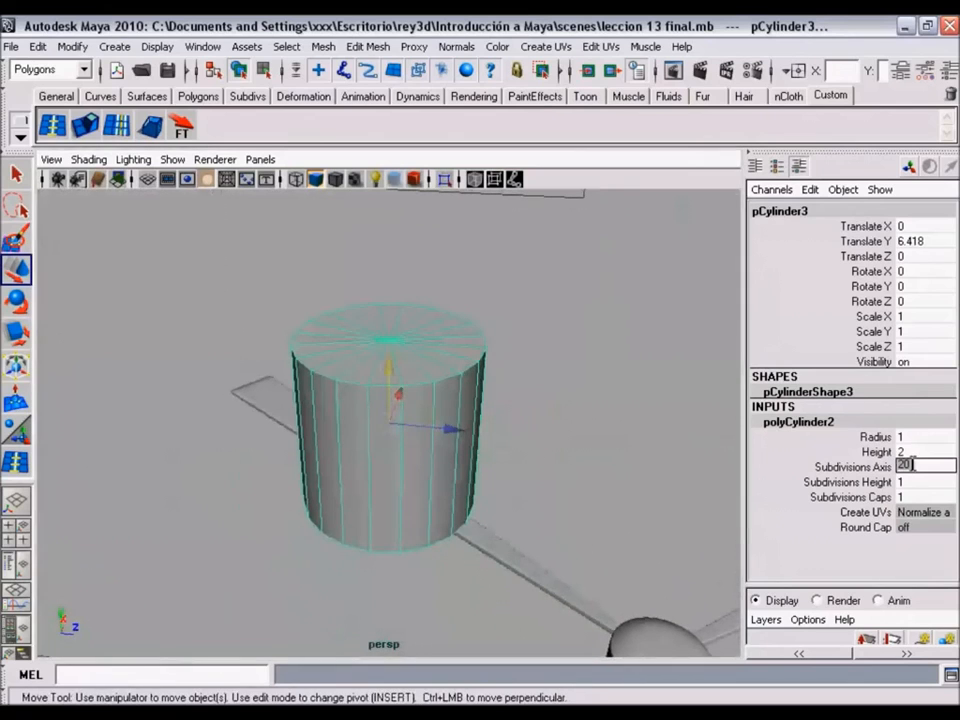
{"action": "key", "text": "Return"}
{"action": "left_click_drag", "start_coordinate": [494, 505], "coordinate": [304, 490], "text": "alt"}
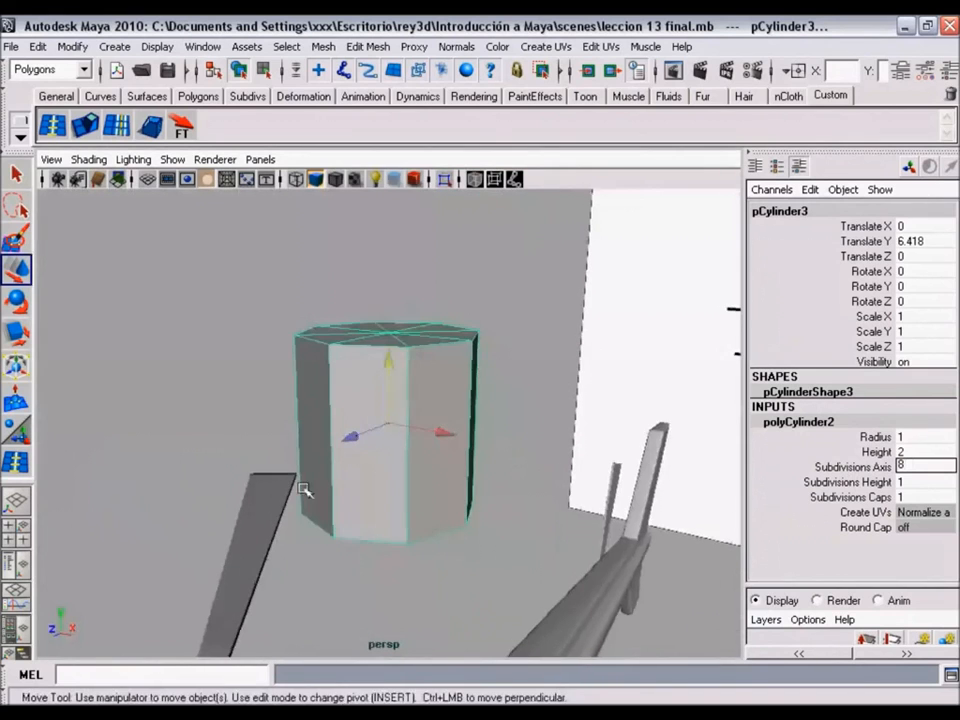
- Delete the eight-sided cylinder above the helicopter
{"action": "left_click_drag", "start_coordinate": [556, 530], "coordinate": [439, 514], "text": "alt"}
{"action": "right_click_drag", "start_coordinate": [564, 555], "coordinate": [311, 460], "text": "alt"}
{"action": "middle_click_drag", "start_coordinate": [460, 520], "coordinate": [420, 460], "text": "alt"}
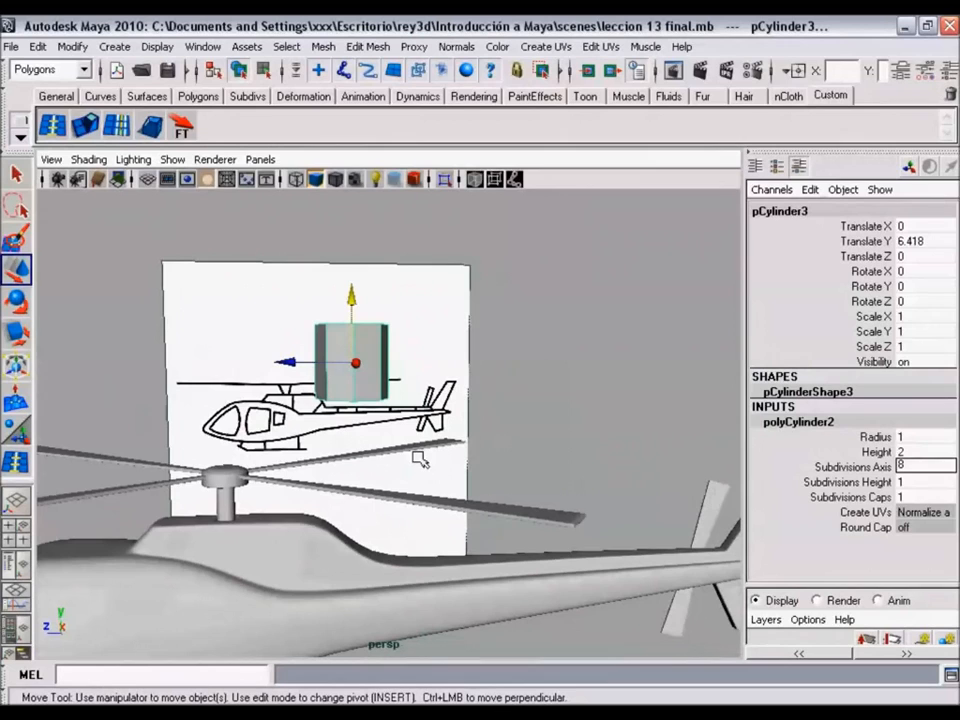
{"action": "mouse_move", "coordinate": [315, 392]}
{"action": "left_mouse_down", "text": "alt"}
{"action": "mouse_move", "coordinate": [439, 420]}
{"action": "mouse_move", "coordinate": [326, 392]}
{"action": "left_mouse_up", "text": "alt"}
{"action": "key", "text": "Delete"}
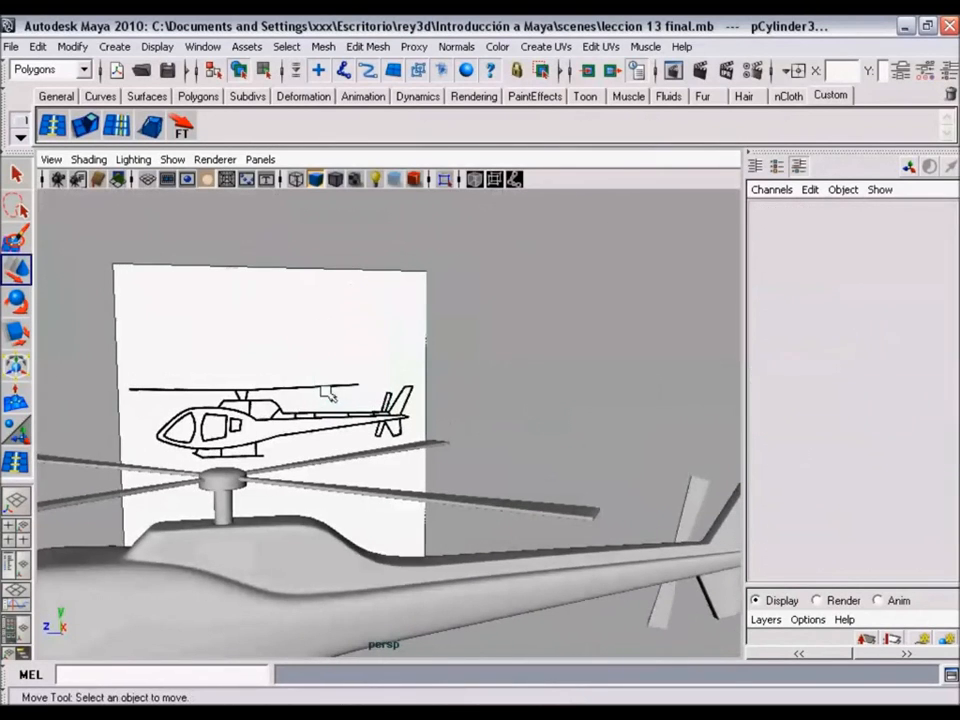
- Create a polygon cylinder through its creation options with radius 1, height 2 and 8 axis divisions
{"action": "right_click_drag", "start_coordinate": [718, 602], "coordinate": [641, 570], "text": "alt"}
{"action": "middle_click_drag", "start_coordinate": [532, 520], "coordinate": [508, 500], "text": "alt"}
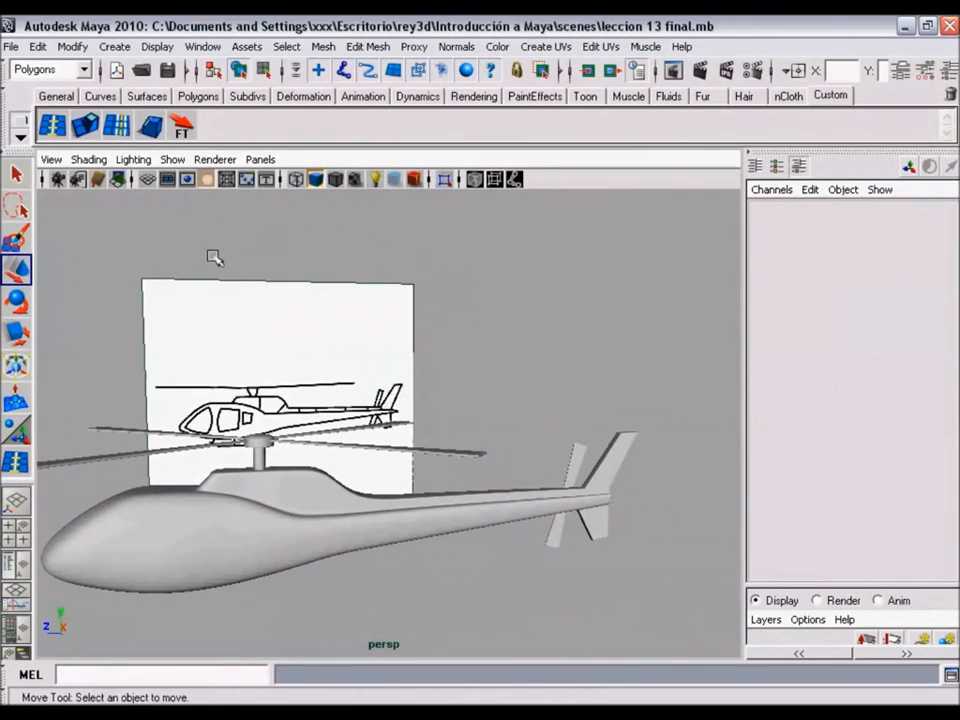
{"action": "left_click", "coordinate": [114, 47]}
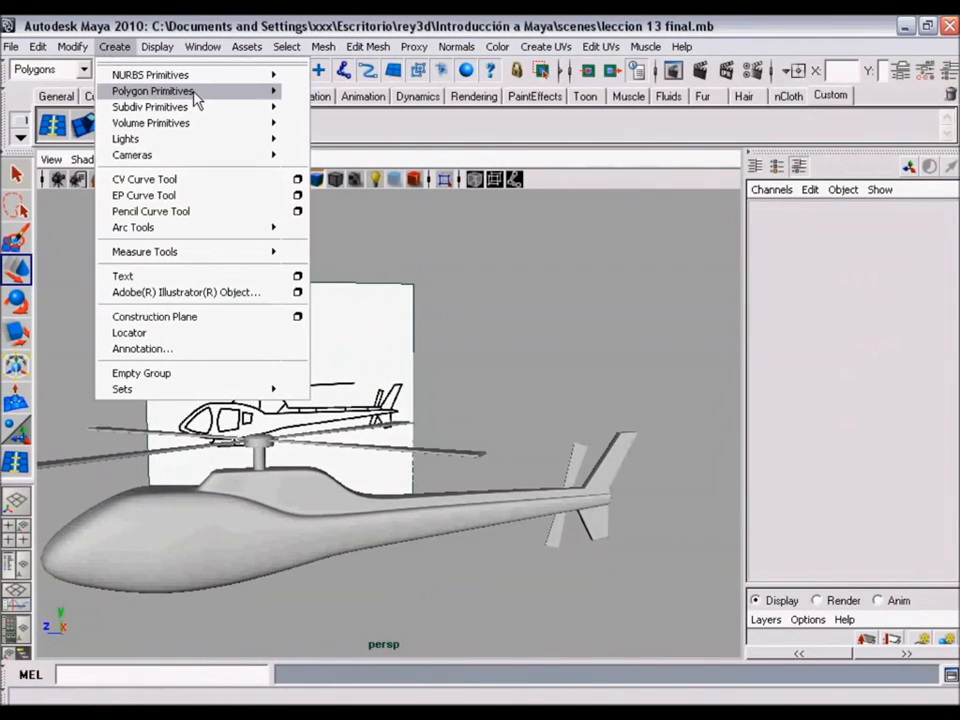
{"action": "mouse_move", "coordinate": [195, 92]}
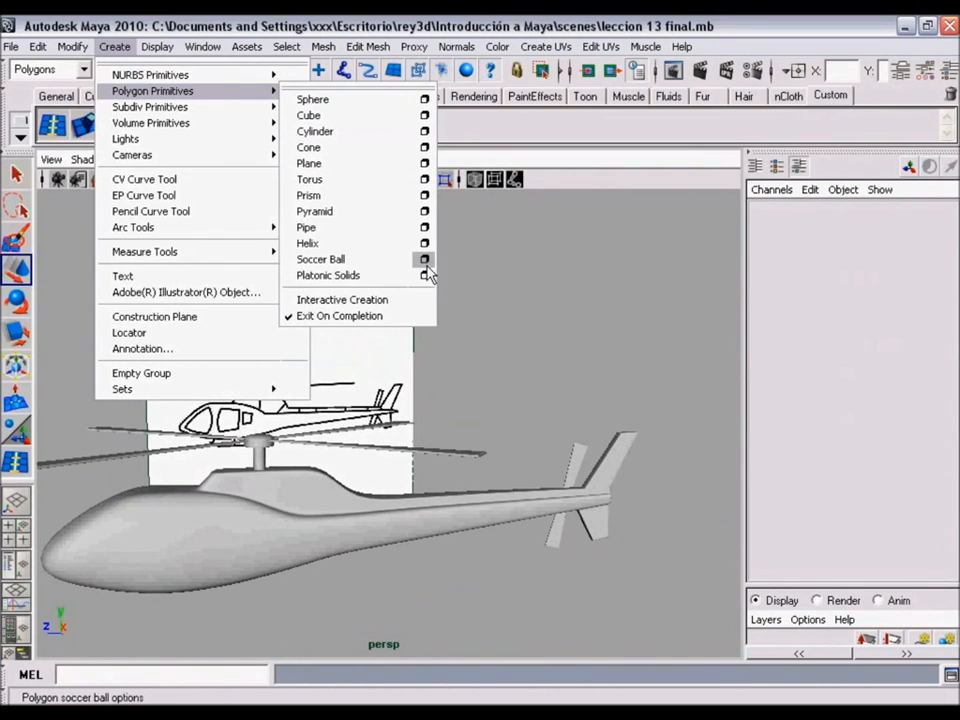
{"action": "left_click", "coordinate": [425, 133]}
{"action": "left_click_drag", "start_coordinate": [448, 227], "coordinate": [404, 222]}
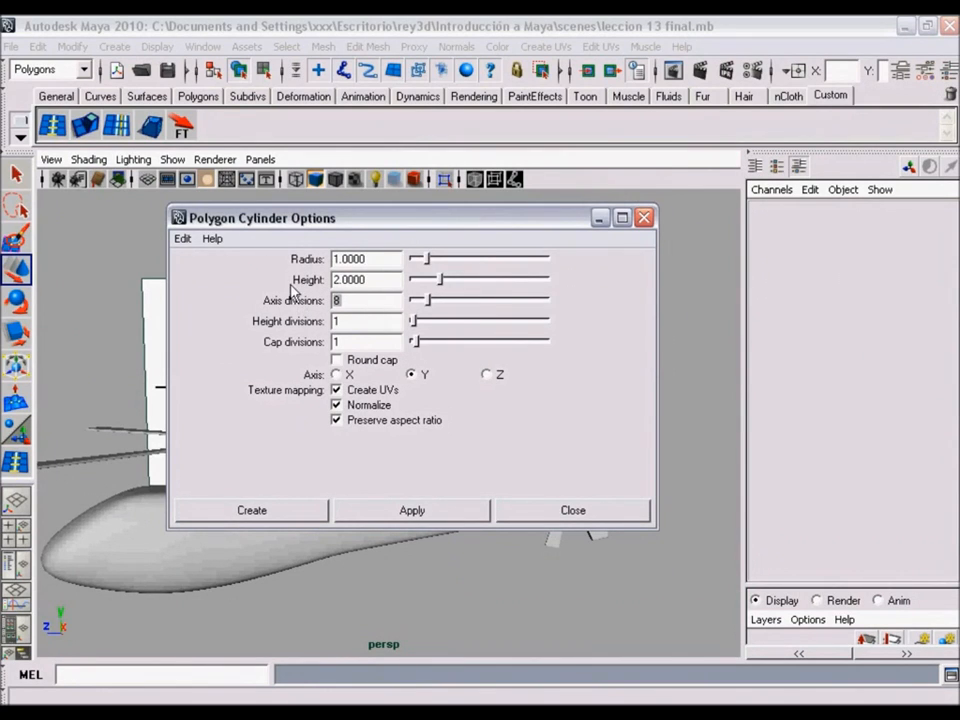
{"action": "left_click", "coordinate": [303, 511]}
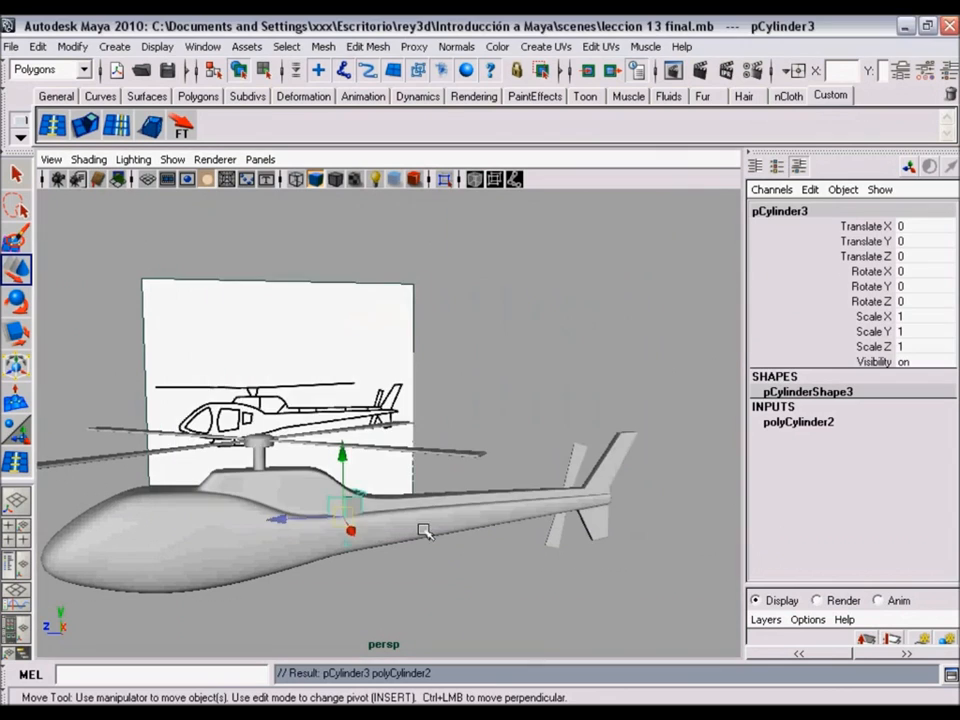
- Move the cylinder clear of the fuselage, to about Translate Y 4.99 and Translate Z -1.18
{"action": "left_click_drag", "start_coordinate": [472, 519], "coordinate": [417, 501], "text": "alt"}
{"action": "left_click_drag", "start_coordinate": [350, 463], "coordinate": [350, 358]}
{"action": "left_click_drag", "start_coordinate": [282, 400], "coordinate": [413, 443]}
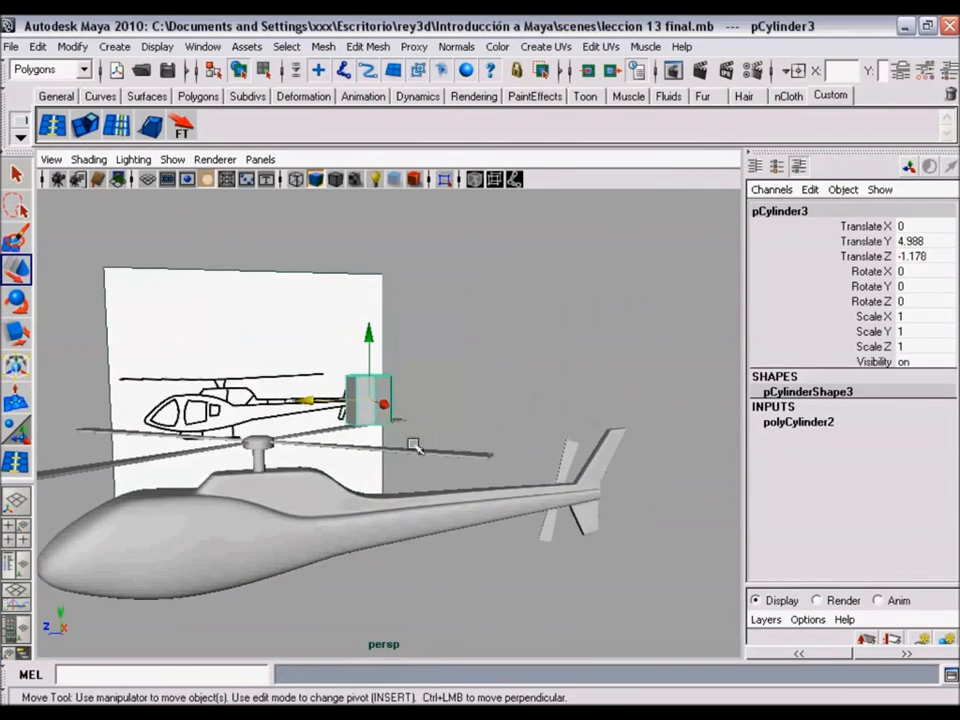
- Try creating another polygon cylinder with the stored creation options
{"action": "key", "text": "space"}
{"action": "left_click", "coordinate": [334, 365]}
{"action": "mouse_move", "coordinate": [424, 405]}
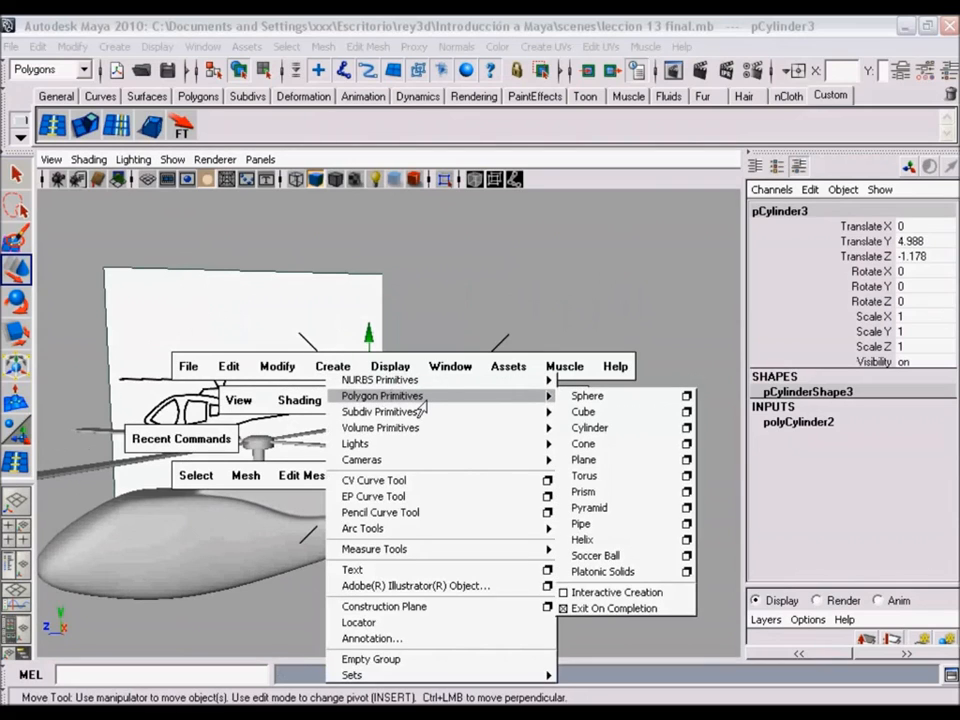
{"action": "left_click", "coordinate": [590, 428]}
{"action": "left_click_drag", "start_coordinate": [514, 474], "coordinate": [436, 472], "text": "alt"}
{"action": "left_click", "coordinate": [436, 475]}
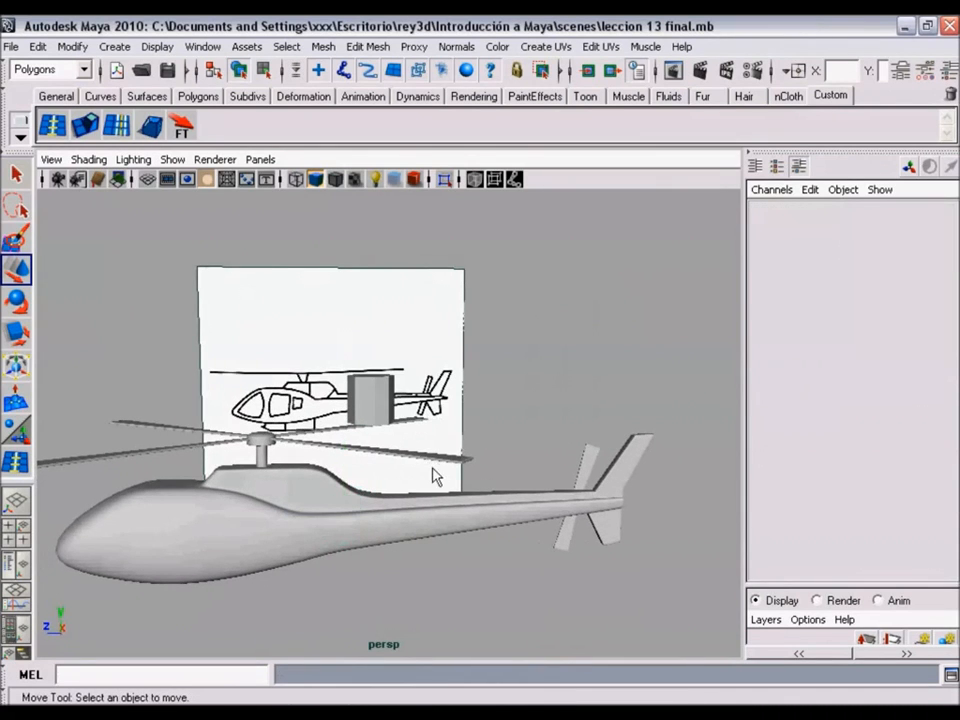
- Select the raised cylinder and move it in the side view to where the two tail rotor blades meet, about Y 0.36 and Z -10.46
{"action": "left_click", "coordinate": [372, 385]}
{"action": "key", "text": "space"}
{"action": "key", "text": "space"}
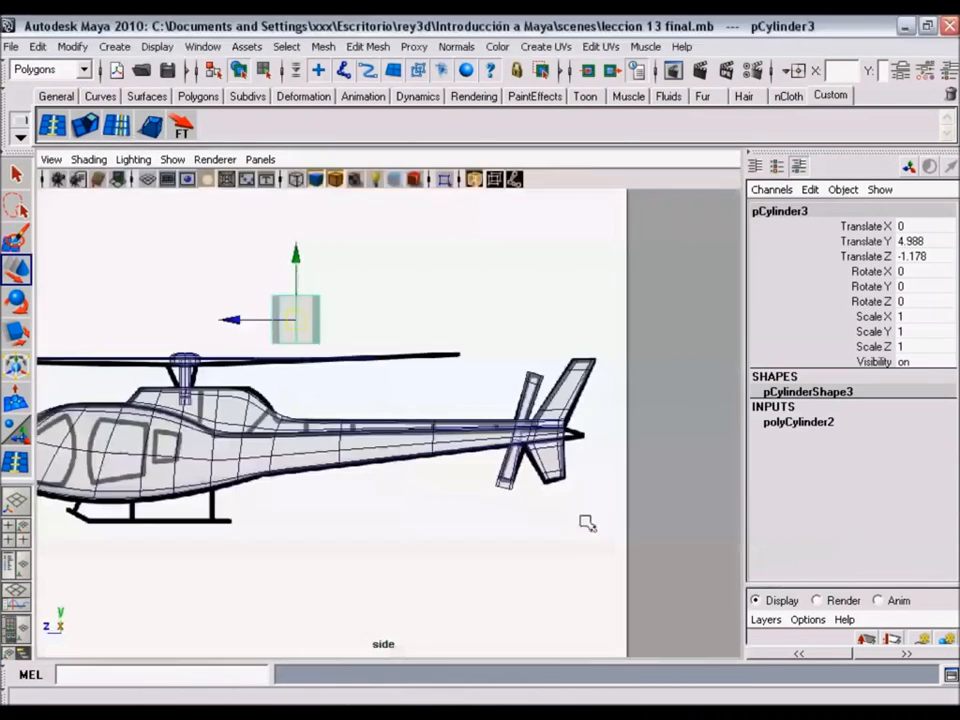
{"action": "middle_click_drag", "start_coordinate": [394, 422], "coordinate": [297, 397], "text": "alt"}
{"action": "right_click_drag", "start_coordinate": [297, 397], "coordinate": [436, 458], "text": "alt"}
{"action": "middle_click_drag", "start_coordinate": [437, 460], "coordinate": [422, 485], "text": "alt"}
{"action": "left_click_drag", "start_coordinate": [109, 268], "coordinate": [417, 427]}
- Scale the hub cylinder down uniformly to about 0.4 and return to the four-view layout
{"action": "right_click_drag", "start_coordinate": [377, 446], "coordinate": [474, 495], "text": "alt"}
{"action": "middle_click_drag", "start_coordinate": [433, 480], "coordinate": [373, 469], "text": "alt"}
{"action": "right_click_drag", "start_coordinate": [373, 469], "coordinate": [463, 491], "text": "alt"}
{"action": "left_click_drag", "start_coordinate": [411, 430], "coordinate": [256, 409]}
{"action": "scroll", "coordinate": [405, 410], "scroll_direction": "down", "scroll_amount": 2}
{"action": "key", "text": "r"}
{"action": "key", "text": "space"}
{"action": "key", "text": "space"}
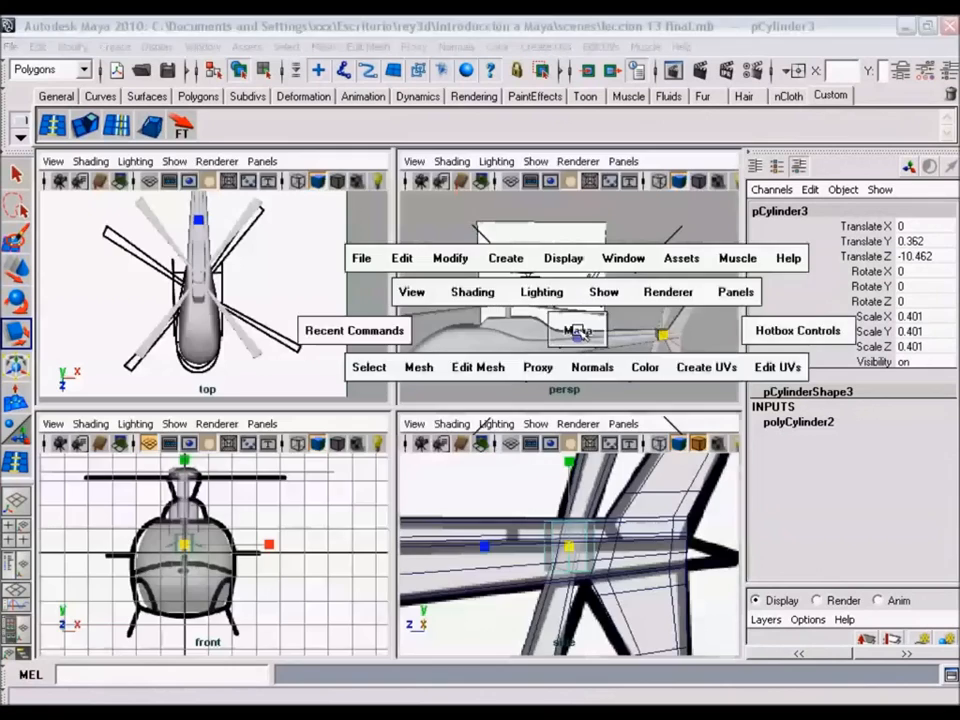
- Rotate the hub cylinder to exactly 90 degrees about Z so its flat faces point sideways
{"action": "left_click_drag", "start_coordinate": [406, 429], "coordinate": [497, 440], "text": "alt"}
{"action": "key", "text": "f"}
{"action": "left_click_drag", "start_coordinate": [315, 475], "coordinate": [336, 373], "text": "alt"}
{"action": "key", "text": "e"}
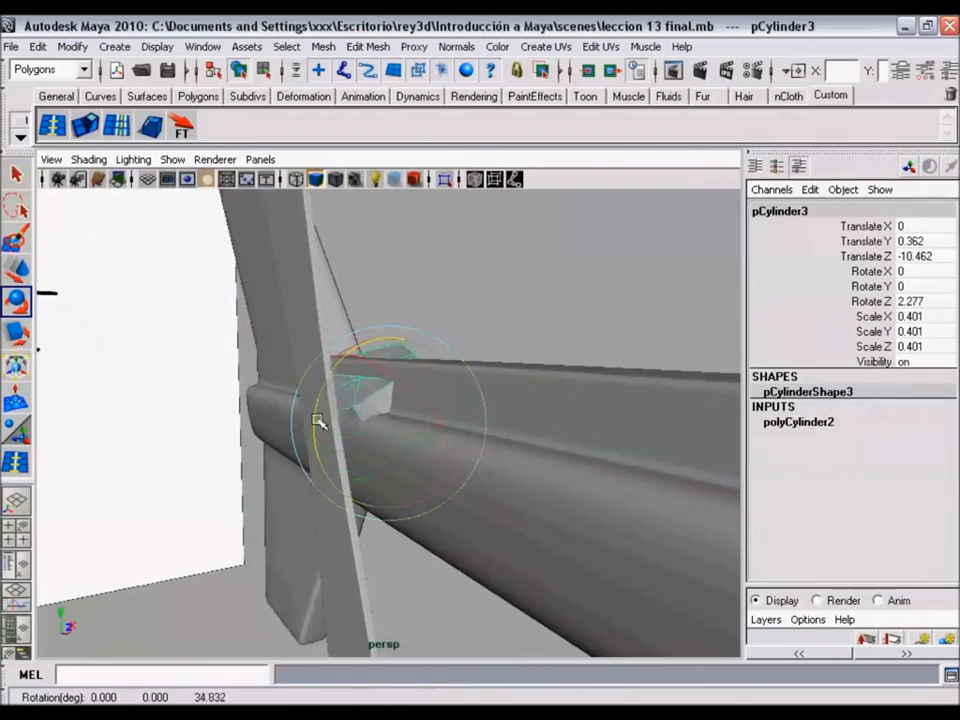
{"action": "double_click", "coordinate": [908, 301]}
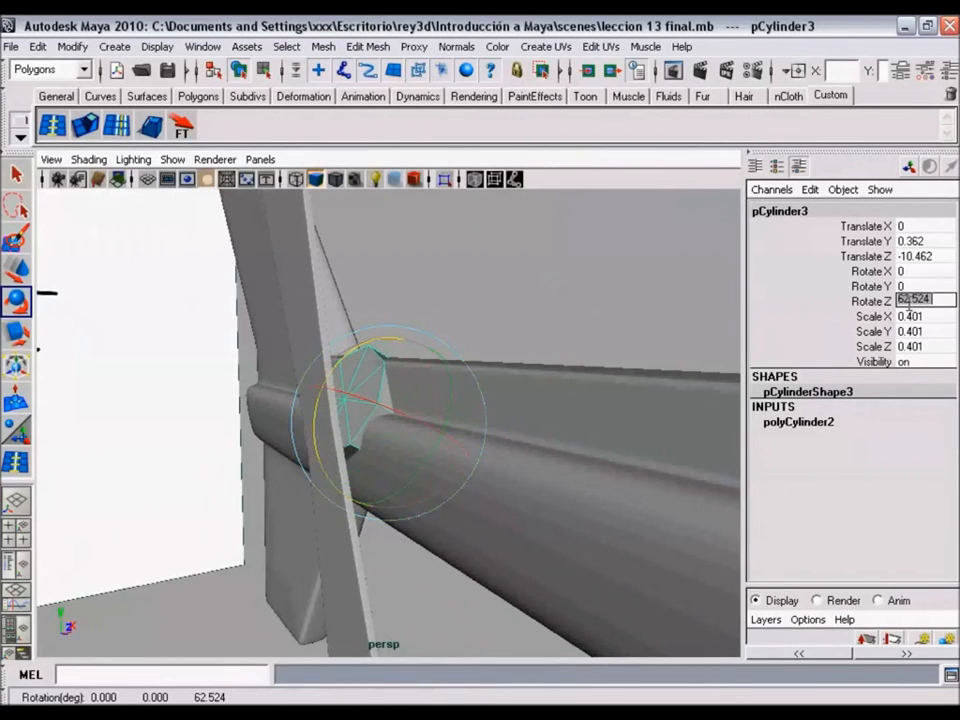
- Move the hub cylinder outward to about Translate X -0.534 and turn it to about Rotate Y 15.57 to align with the blades
{"action": "left_click_drag", "start_coordinate": [295, 538], "coordinate": [378, 421], "text": "alt"}
{"action": "key", "text": "w"}
{"action": "left_click_drag", "start_coordinate": [312, 462], "coordinate": [450, 396], "text": "alt"}
{"action": "key", "text": "e"}
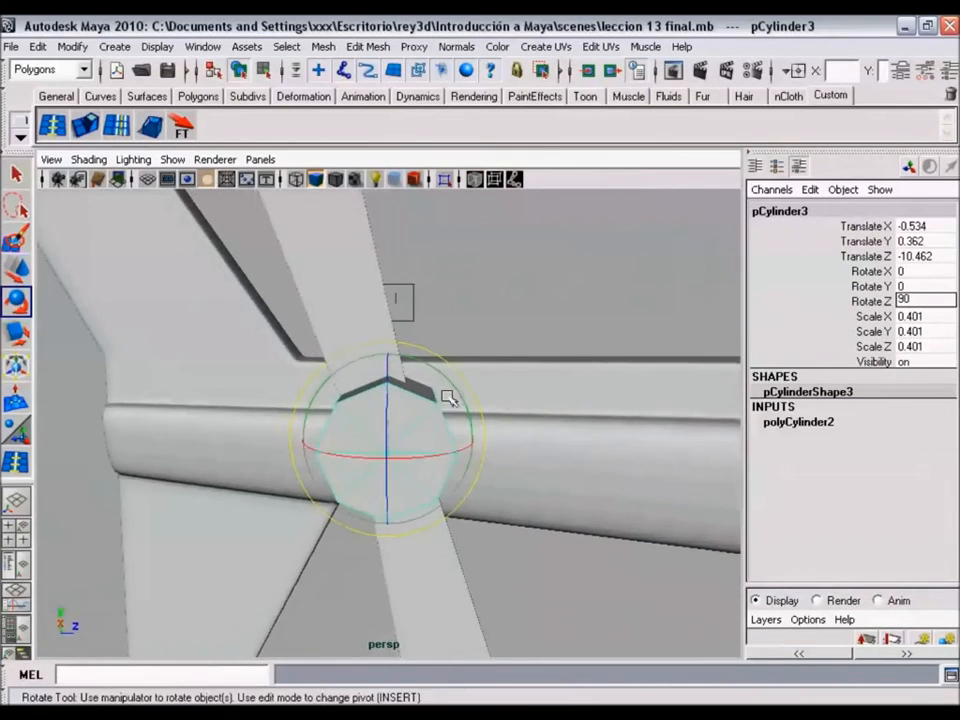
{"action": "left_click_drag", "start_coordinate": [430, 374], "coordinate": [345, 247], "text": "alt"}
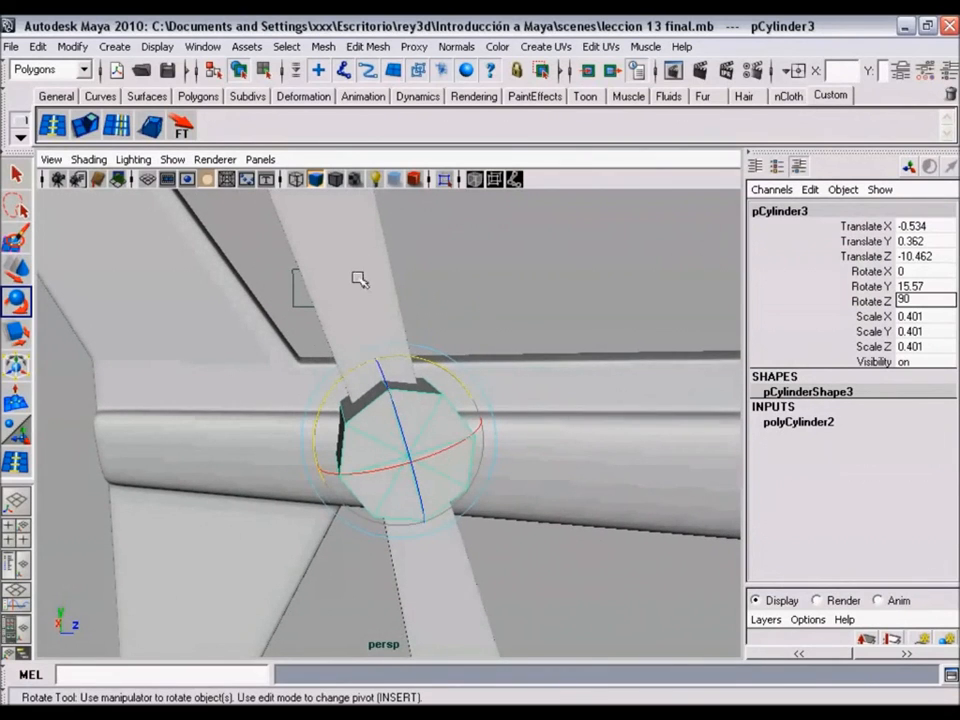
- Flatten the hub cylinder along its axis to about Scale Y 0.112
{"action": "left_click_drag", "start_coordinate": [470, 538], "coordinate": [298, 456], "text": "alt"}
{"action": "key", "text": "r"}
{"action": "left_click_drag", "start_coordinate": [224, 429], "coordinate": [445, 432]}
- Select the hub's four side faces where the blades enter, two at the upper blade and two at the lower blade
{"action": "right_click_drag", "start_coordinate": [401, 374], "coordinate": [405, 416]}
{"action": "left_click_drag", "start_coordinate": [360, 429], "coordinate": [405, 402], "text": "alt"}
{"action": "left_click", "coordinate": [410, 402]}
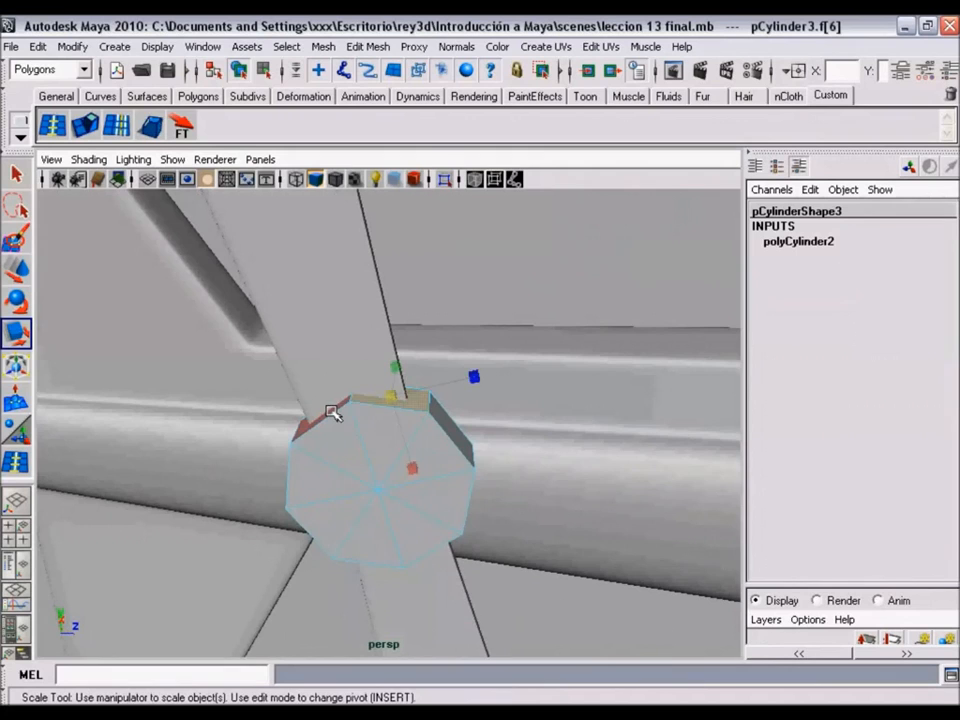
{"action": "left_click", "coordinate": [427, 474], "text": "shift"}
{"action": "left_click_drag", "start_coordinate": [427, 474], "coordinate": [398, 371], "text": "alt"}
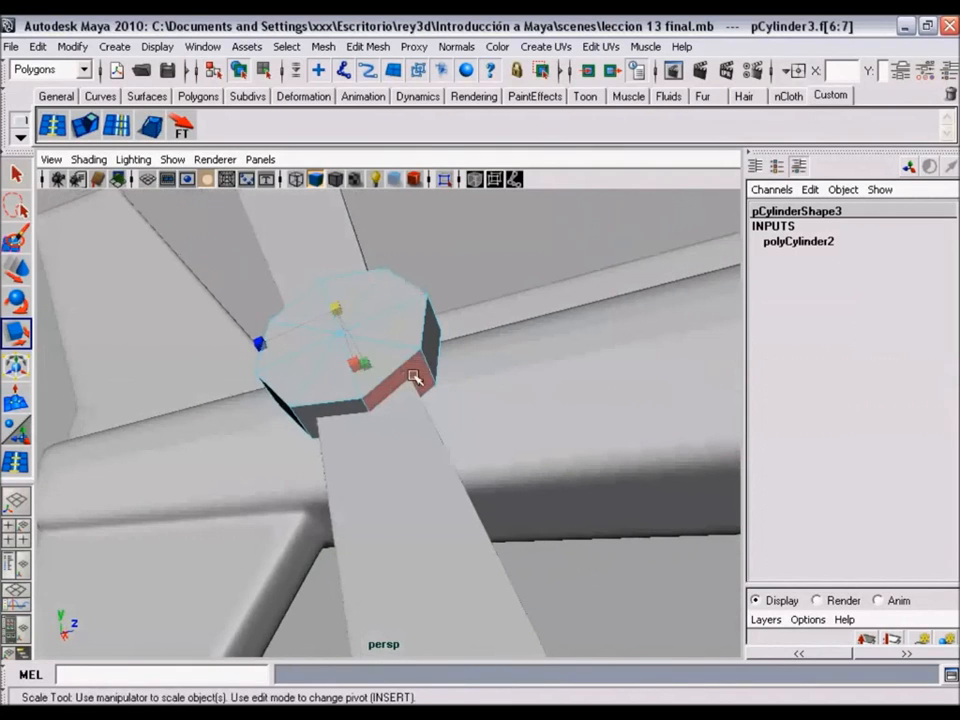
{"action": "left_click", "coordinate": [307, 411], "text": "shift"}
{"action": "left_click_drag", "start_coordinate": [307, 411], "coordinate": [428, 455], "text": "alt"}
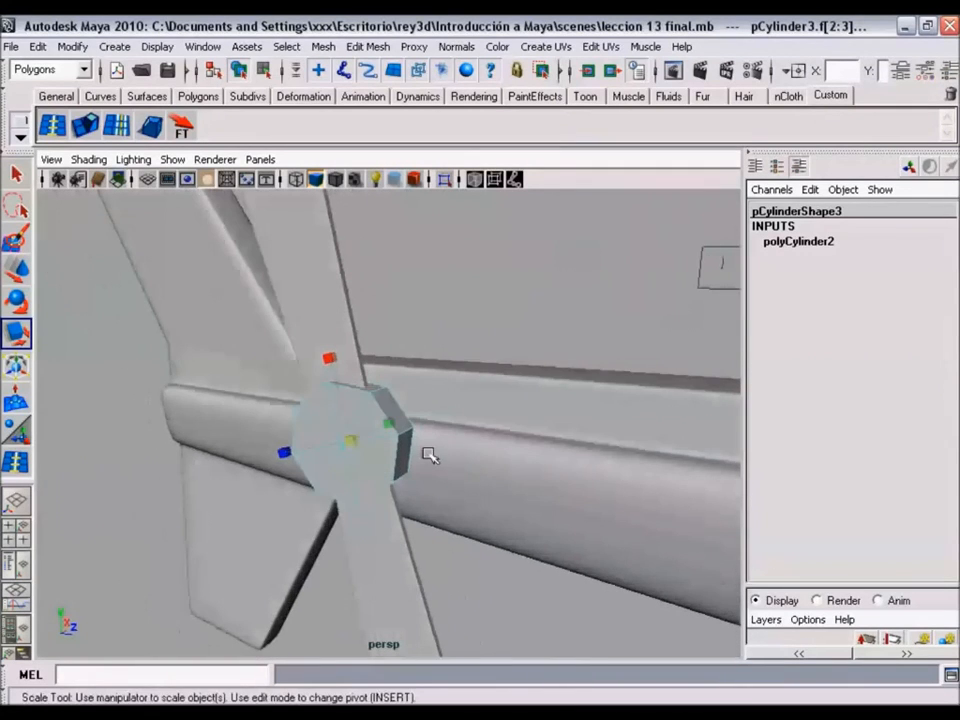
{"action": "left_click_drag", "start_coordinate": [430, 403], "coordinate": [416, 469], "text": "alt"}
{"action": "right_click_drag", "start_coordinate": [416, 469], "coordinate": [463, 469], "text": "alt"}
{"action": "left_click_drag", "start_coordinate": [463, 469], "coordinate": [441, 452], "text": "alt"}
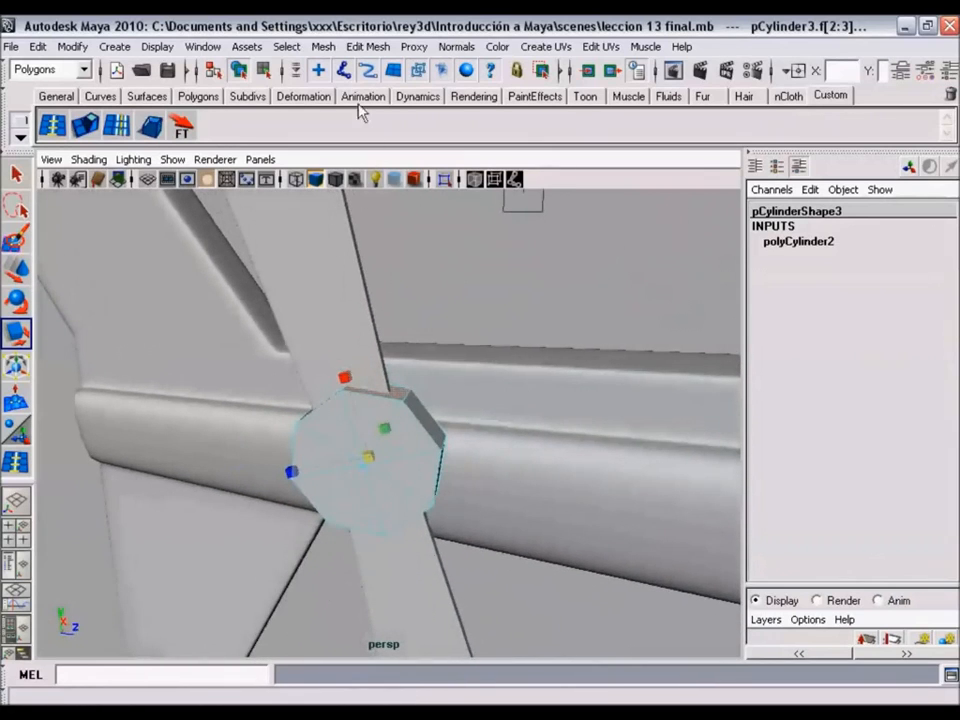
- Try extruding the selected hub side faces with Keep Faces Together enabled, and undo the extrusion
{"action": "left_click", "coordinate": [366, 47]}
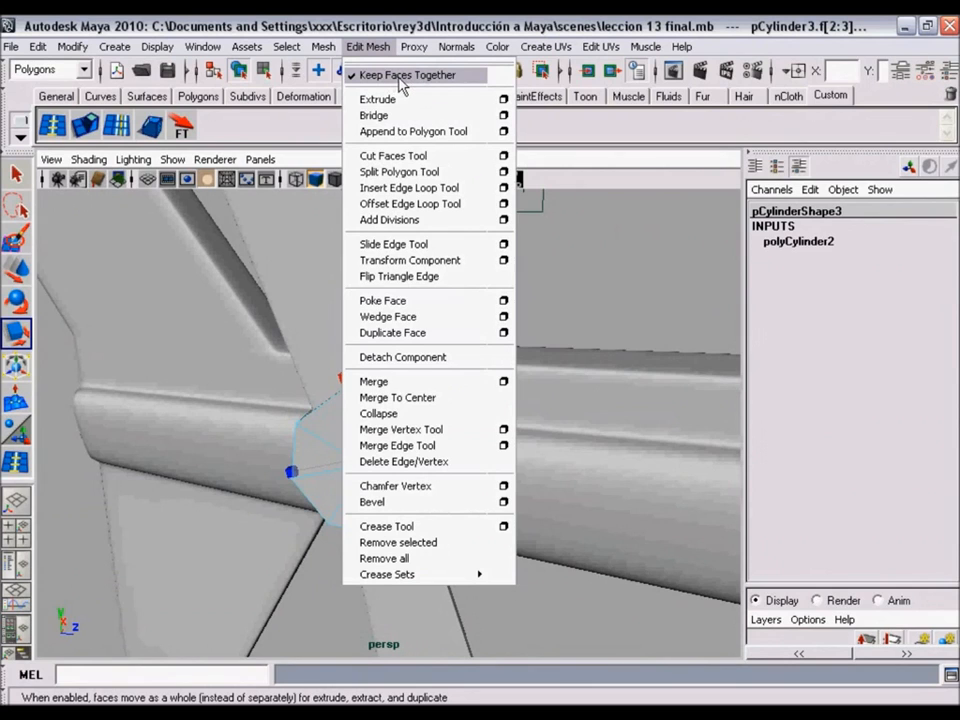
{"action": "left_click", "coordinate": [386, 46]}
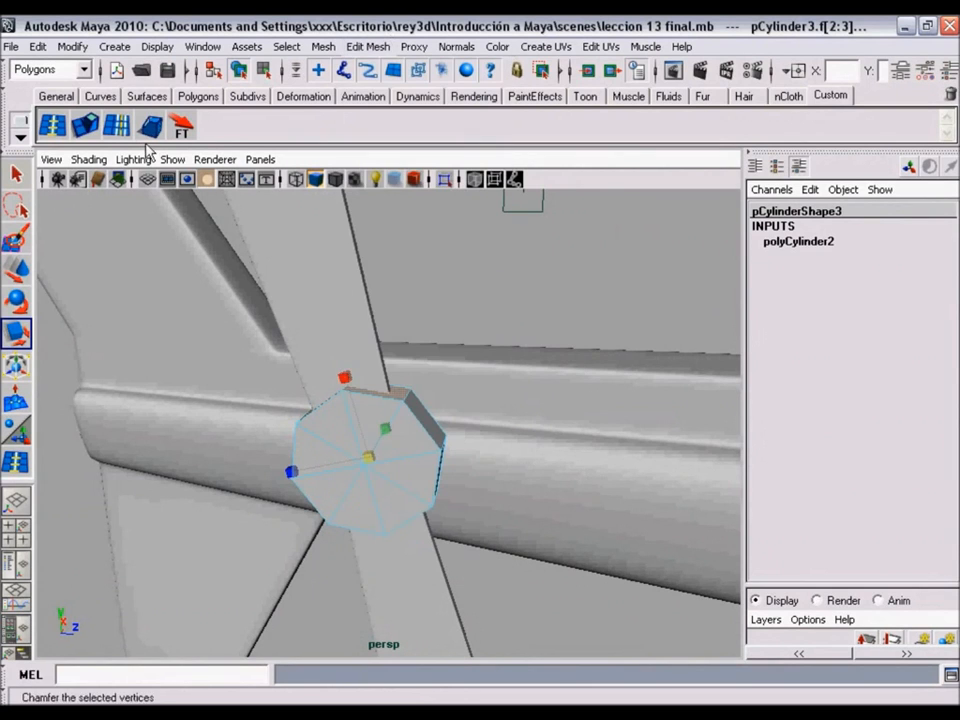
{"action": "left_click", "coordinate": [88, 127]}
{"action": "left_click_drag", "start_coordinate": [474, 543], "coordinate": [409, 459], "text": "alt"}
{"action": "key", "text": "ctrl+z"}
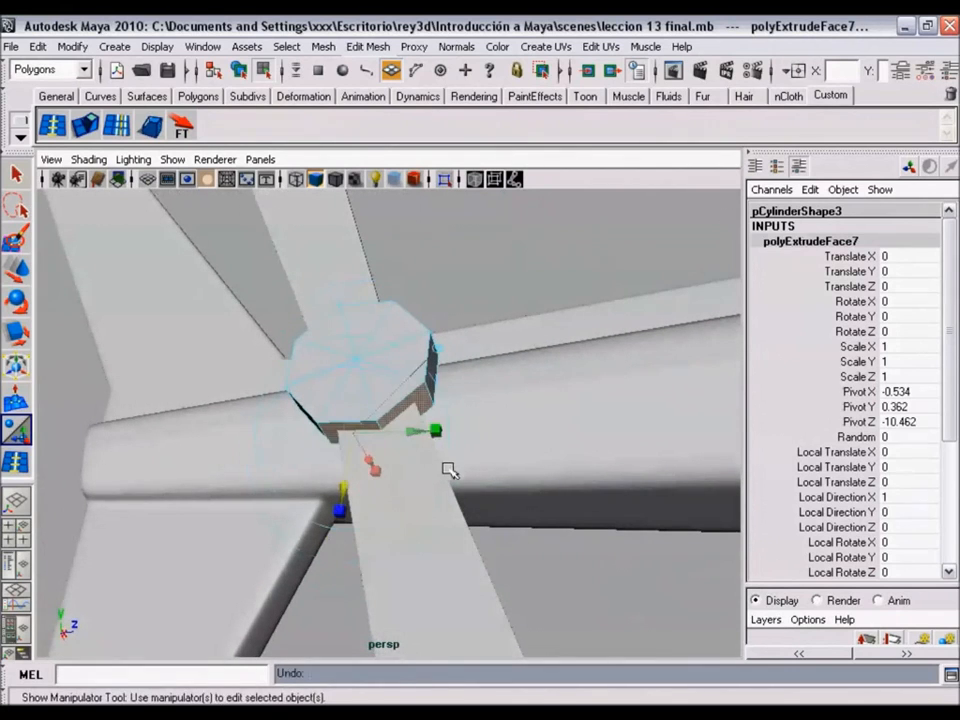
{"action": "key", "text": "ctrl+z"}
- Disable Keep Faces Together and try extruding the selected hub faces separately, by about Local Translate Z 0.151
{"action": "mouse_move", "coordinate": [407, 386]}
{"action": "left_mouse_down", "text": "alt"}
{"action": "mouse_move", "coordinate": [445, 467]}
{"action": "mouse_move", "coordinate": [403, 387]}
{"action": "left_mouse_up", "text": "alt"}
{"action": "left_click_drag", "start_coordinate": [458, 426], "coordinate": [470, 370], "text": "alt"}
{"action": "left_click", "coordinate": [368, 46]}
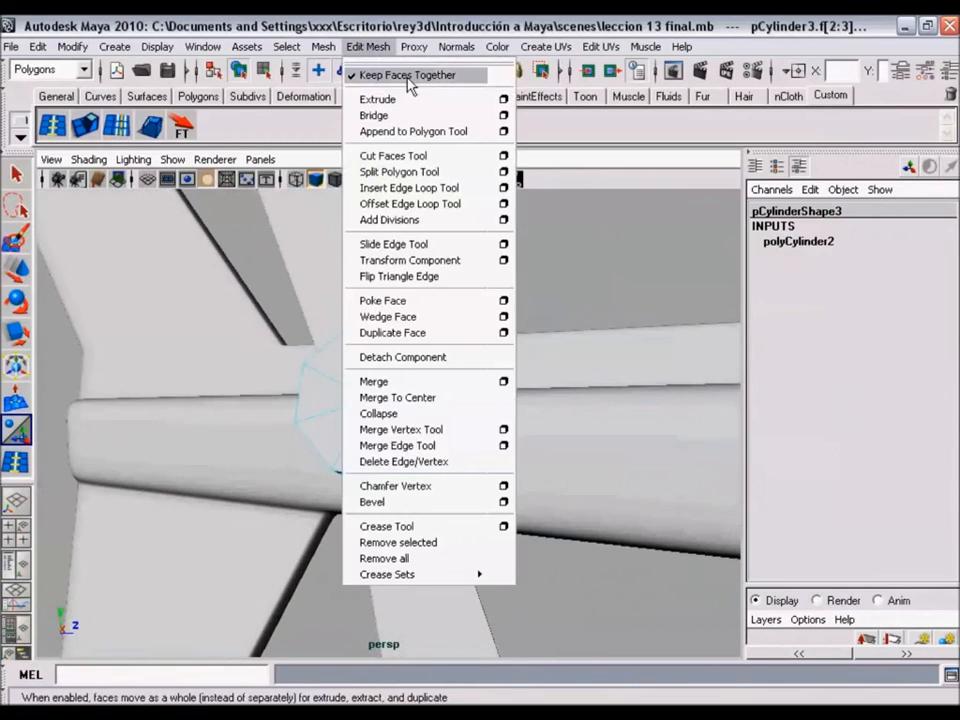
{"action": "left_click", "coordinate": [407, 76]}
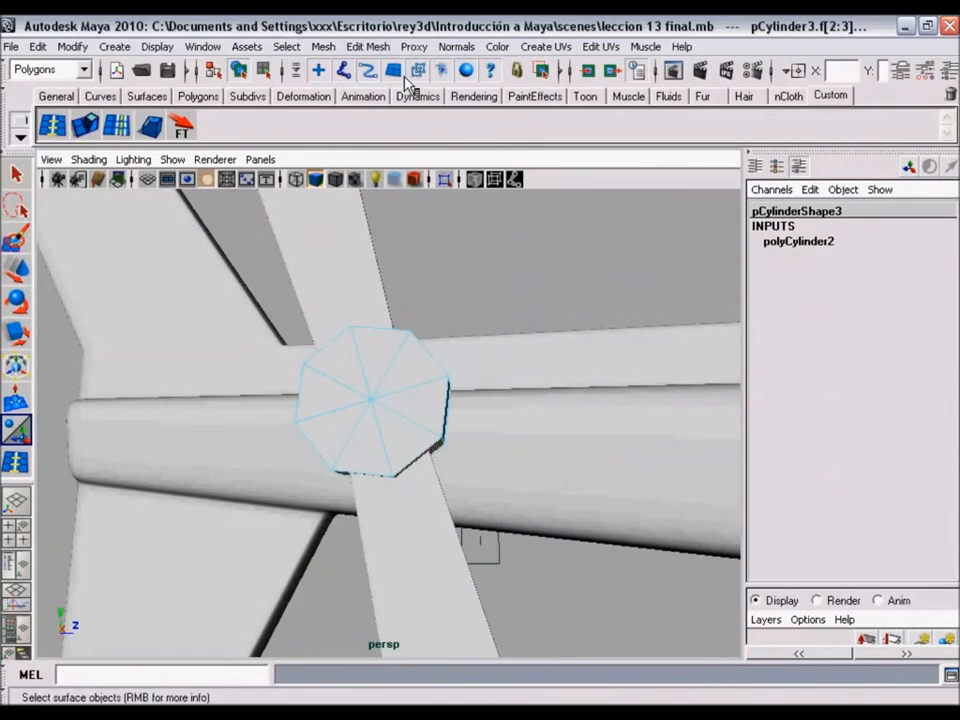
{"action": "mouse_move", "coordinate": [430, 372]}
{"action": "left_mouse_down", "text": "alt"}
{"action": "mouse_move", "coordinate": [347, 414]}
{"action": "mouse_move", "coordinate": [424, 371]}
{"action": "mouse_move", "coordinate": [380, 340]}
{"action": "left_mouse_up", "text": "alt"}
{"action": "left_click", "coordinate": [362, 46]}
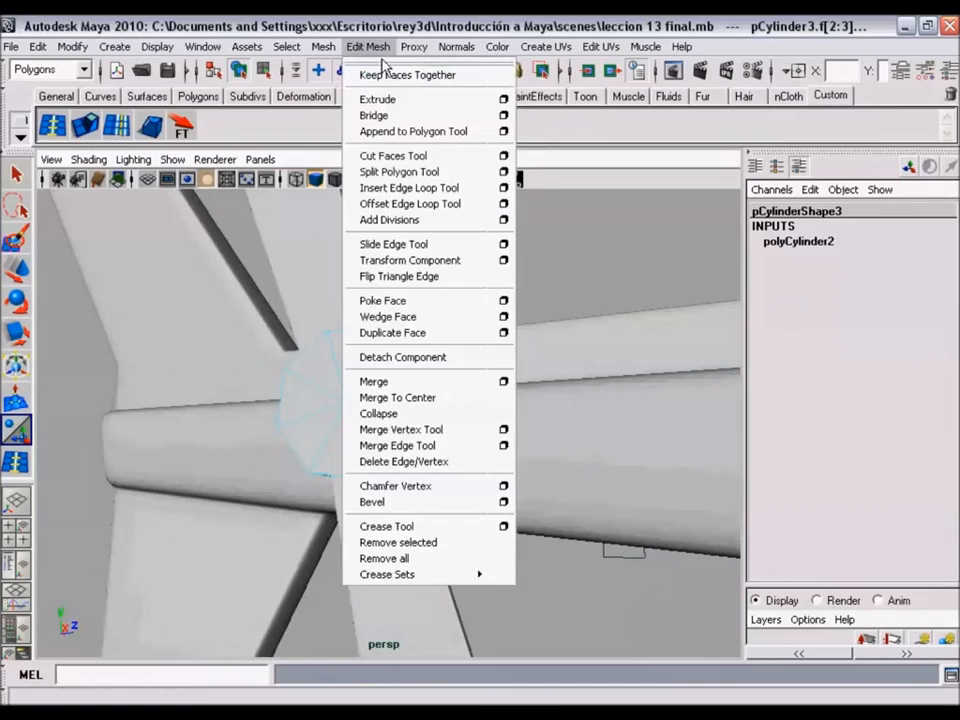
{"action": "left_click", "coordinate": [366, 44]}
{"action": "left_click", "coordinate": [88, 128]}
{"action": "left_click_drag", "start_coordinate": [296, 388], "coordinate": [369, 454], "text": "alt"}
{"action": "middle_click_drag", "start_coordinate": [369, 454], "coordinate": [381, 435], "text": "alt"}
{"action": "left_click_drag", "start_coordinate": [381, 435], "coordinate": [318, 367], "text": "alt"}
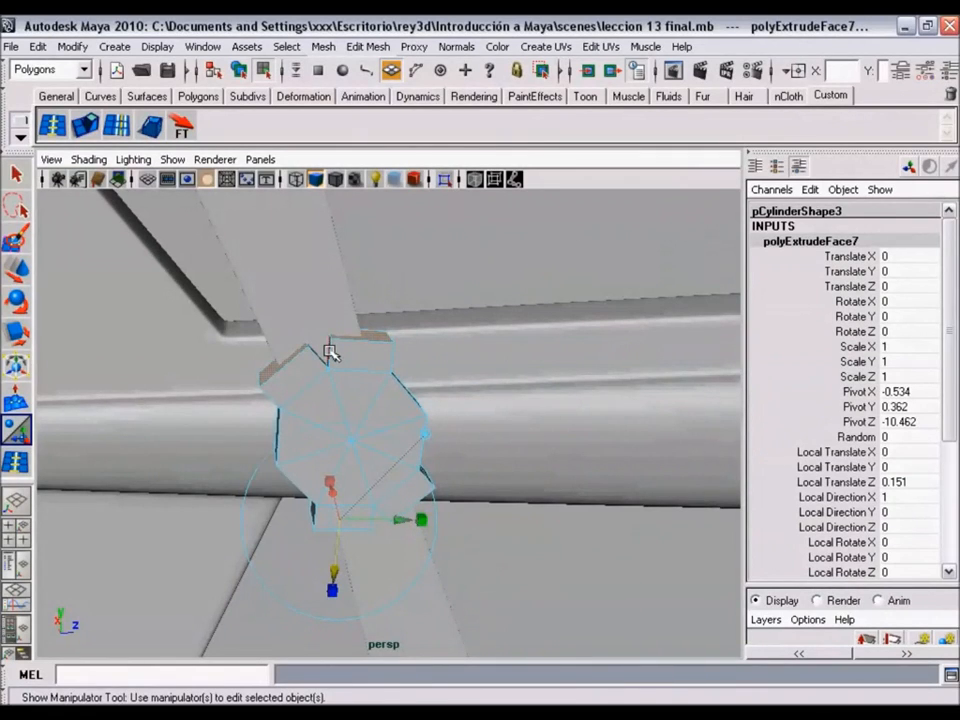
- Undo the extrusion of the separate hub faces
{"action": "left_click", "coordinate": [356, 46]}
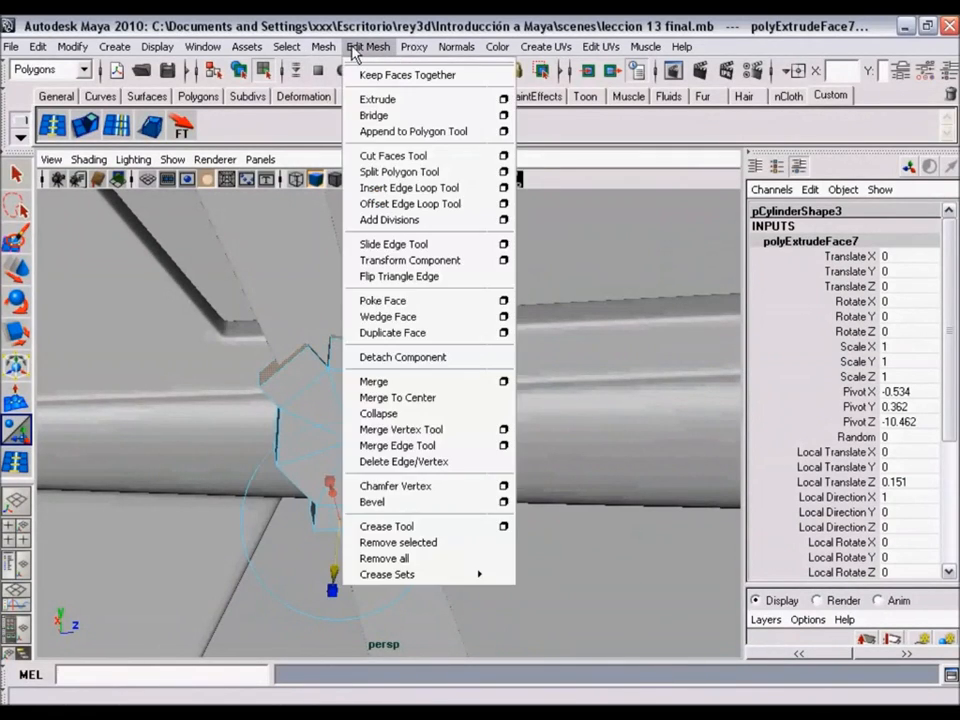
{"action": "left_click", "coordinate": [406, 76]}
{"action": "left_click_drag", "start_coordinate": [375, 300], "coordinate": [364, 341], "text": "alt"}
{"action": "key", "text": "ctrl+z"}
{"action": "key", "text": "ctrl+z"}
{"action": "key", "text": "ctrl+z"}
- Enable Keep Faces Together and extrude the hub's four selected side faces
{"action": "left_click_drag", "start_coordinate": [369, 388], "coordinate": [381, 274], "text": "alt"}
{"action": "left_click", "coordinate": [381, 372], "text": "shift"}
{"action": "left_click", "coordinate": [367, 47]}
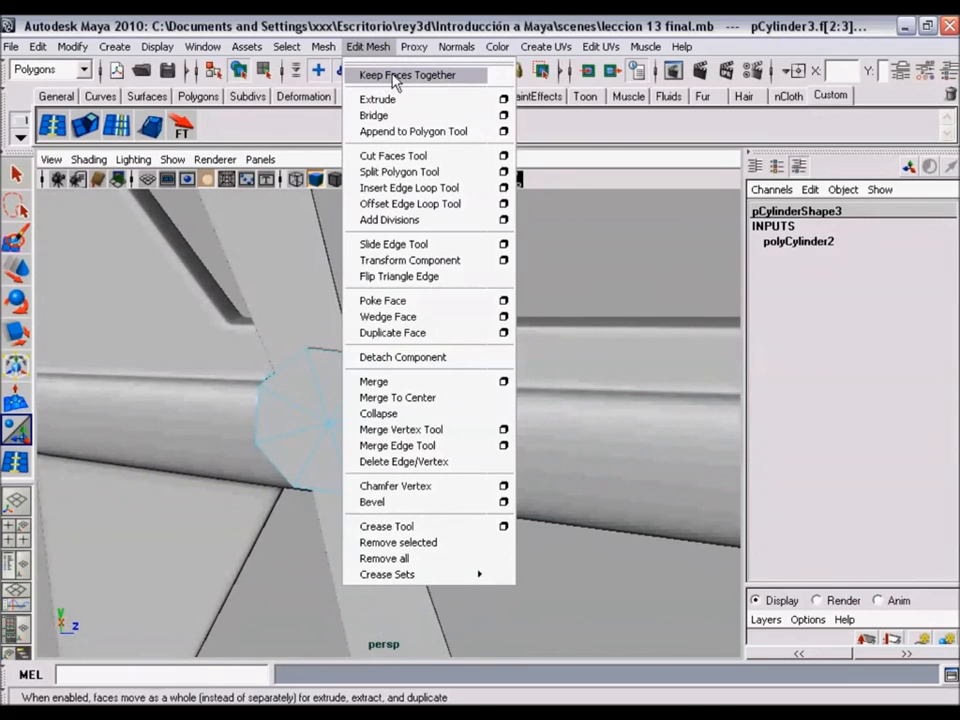
{"action": "left_click", "coordinate": [393, 76]}
{"action": "left_click", "coordinate": [102, 133]}
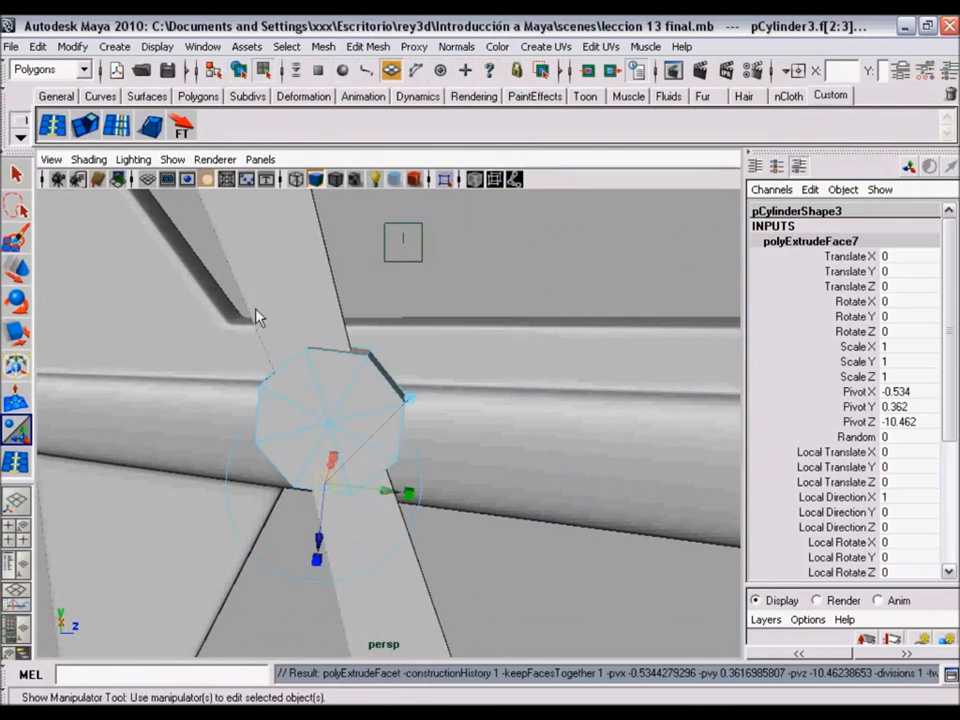
- Try moving the extruded faces along the world Y axis by about 0.876, undo it and restore the local manipulator axes
{"action": "left_click_drag", "start_coordinate": [358, 446], "coordinate": [326, 397], "text": "alt"}
{"action": "right_click_drag", "start_coordinate": [328, 398], "coordinate": [375, 397], "text": "alt"}
{"action": "mouse_move", "coordinate": [375, 397]}
{"action": "left_mouse_down", "text": "alt"}
{"action": "mouse_move", "coordinate": [504, 458]}
{"action": "mouse_move", "coordinate": [334, 403]}
{"action": "mouse_move", "coordinate": [369, 403]}
{"action": "mouse_move", "coordinate": [349, 420]}
{"action": "mouse_move", "coordinate": [383, 421]}
{"action": "mouse_move", "coordinate": [390, 388]}
{"action": "left_mouse_up", "text": "alt"}
{"action": "left_click", "coordinate": [364, 387]}
{"action": "right_click_drag", "start_coordinate": [390, 388], "coordinate": [394, 388], "text": "alt"}
{"action": "left_click_drag", "start_coordinate": [394, 388], "coordinate": [336, 208], "text": "alt"}
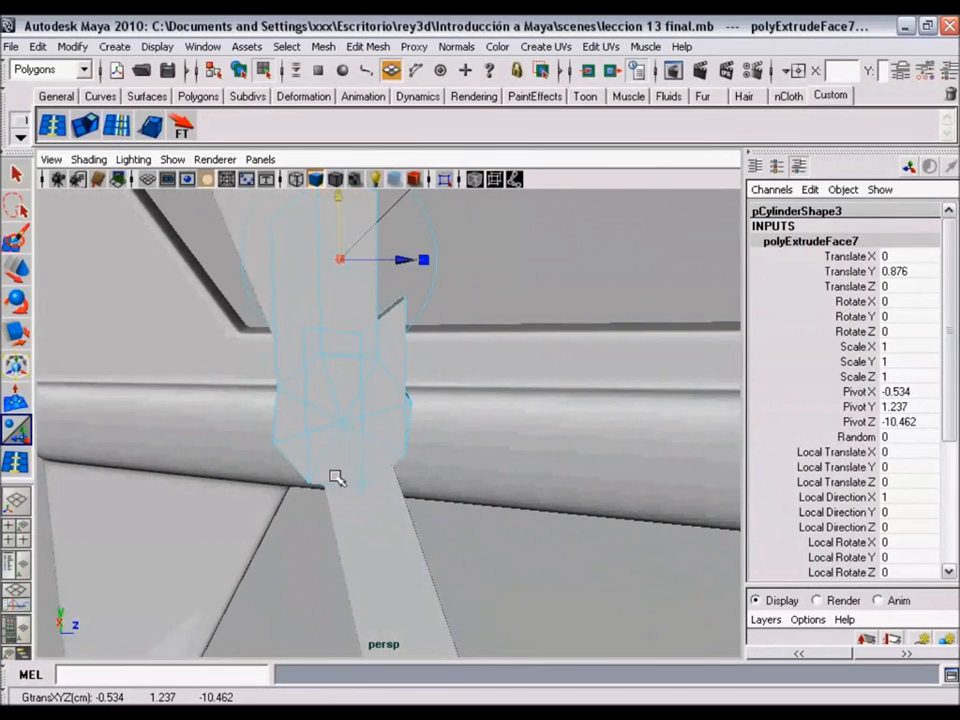
{"action": "key", "text": "ctrl+z"}
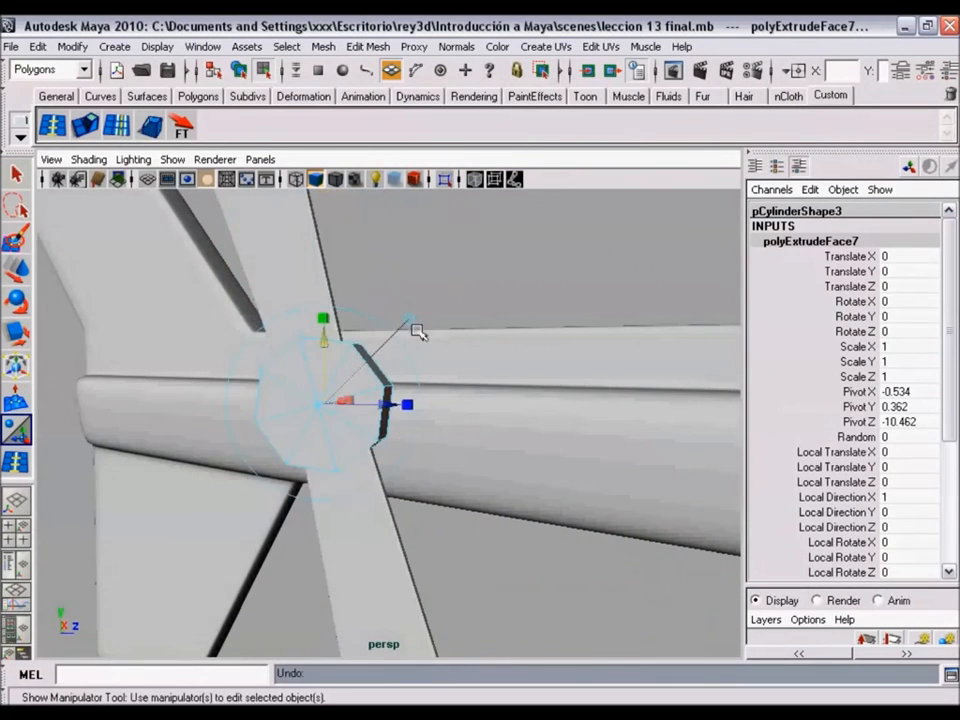
{"action": "left_click", "coordinate": [409, 318]}
- Pull the extruded hub faces outward along their local normals to form collars around both blades, and return to object mode
{"action": "left_click_drag", "start_coordinate": [358, 438], "coordinate": [389, 365], "text": "alt"}
{"action": "left_click_drag", "start_coordinate": [323, 470], "coordinate": [354, 410]}
{"action": "right_click_drag", "start_coordinate": [354, 352], "coordinate": [386, 336]}
{"action": "left_click", "coordinate": [384, 487]}
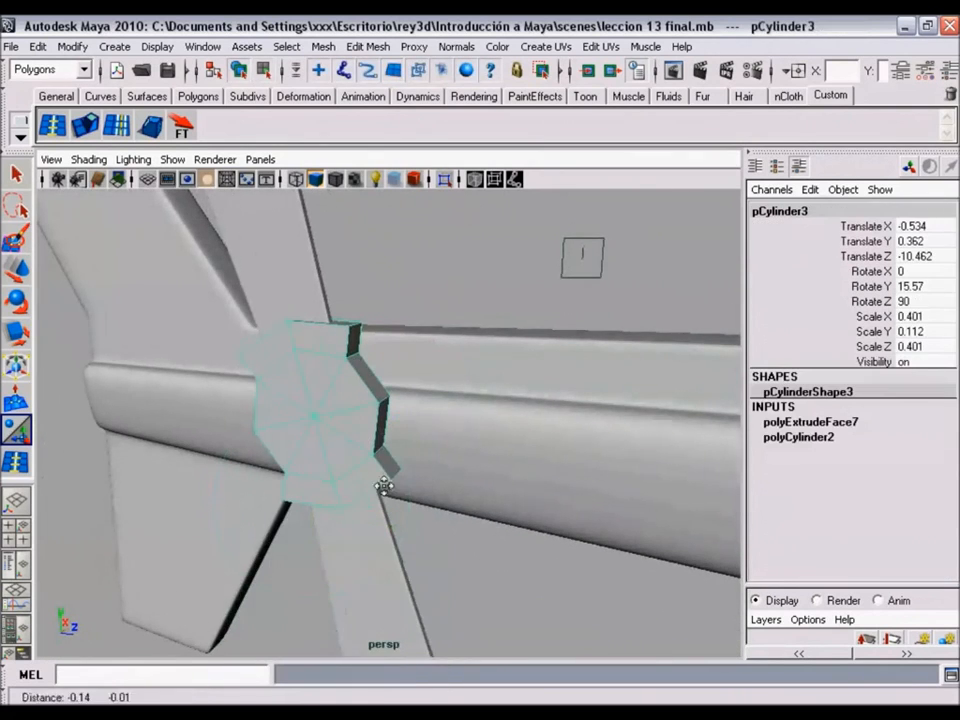
- Scale the hub down uniformly to about 0.309, 0.086 and 0.309, and check it briefly in smooth preview
{"action": "key", "text": "r"}
{"action": "left_click_drag", "start_coordinate": [396, 482], "coordinate": [358, 464], "text": "alt"}
{"action": "left_click_drag", "start_coordinate": [339, 414], "coordinate": [326, 409]}
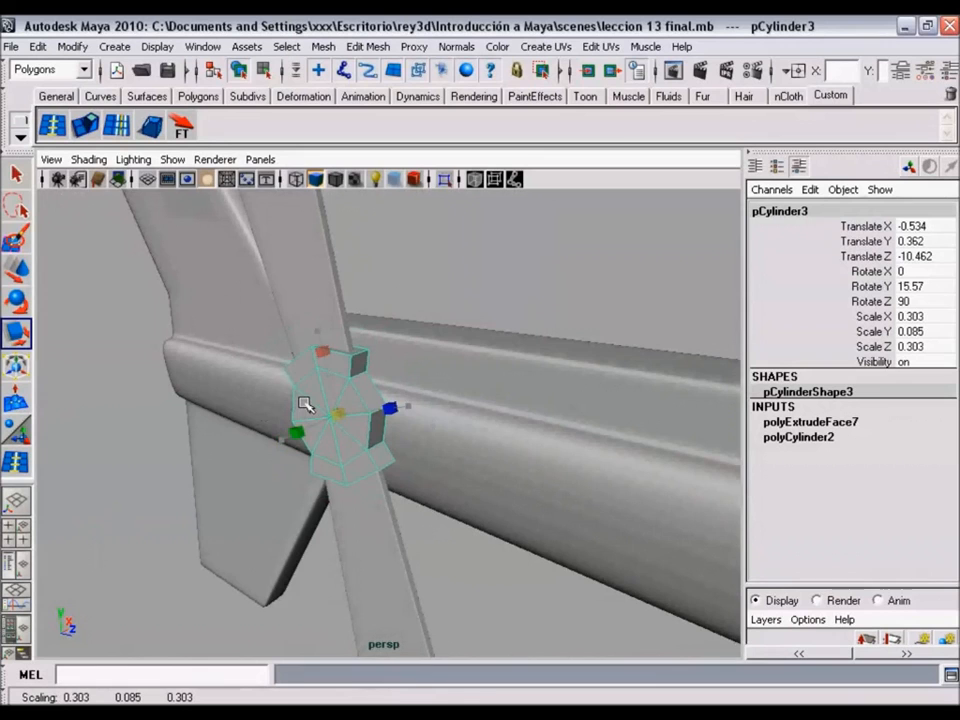
{"action": "left_click_drag", "start_coordinate": [307, 403], "coordinate": [561, 425], "text": "alt"}
{"action": "key", "text": "3"}
{"action": "left_click", "coordinate": [541, 270]}
{"action": "left_click_drag", "start_coordinate": [485, 483], "coordinate": [435, 476], "text": "alt"}
{"action": "left_click", "coordinate": [346, 416]}
{"action": "key", "text": "1"}
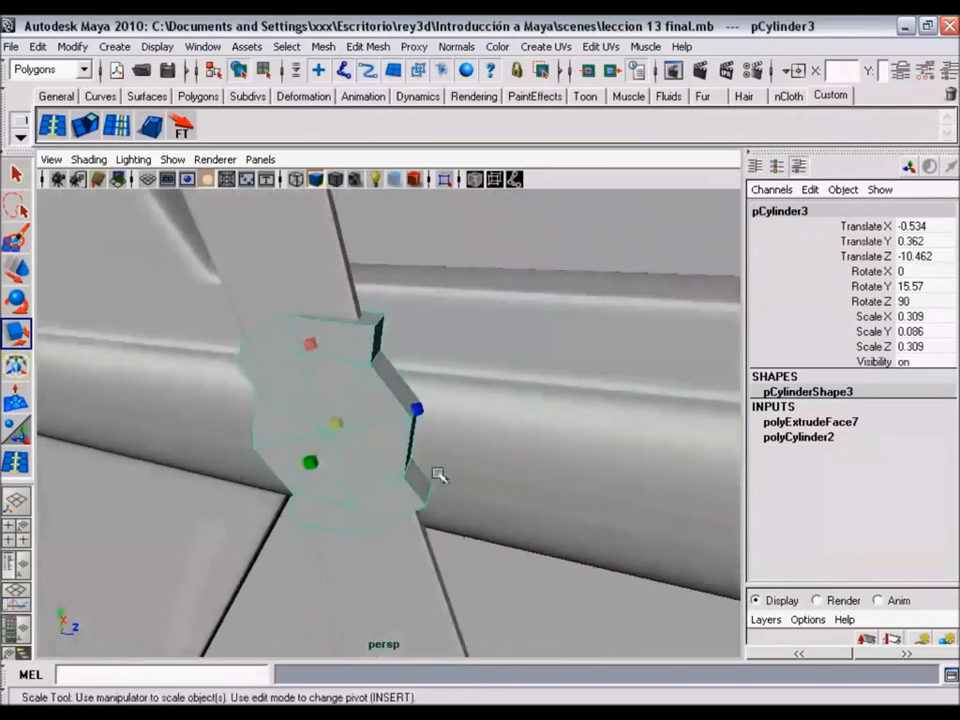
- Insert four edge loops on the hub, close to the inner and outer edges of both blade collars
{"action": "left_click", "coordinate": [52, 124]}
{"action": "middle_click_drag", "start_coordinate": [287, 399], "coordinate": [318, 426], "text": "alt"}
{"action": "right_click_drag", "start_coordinate": [318, 426], "coordinate": [339, 430], "text": "alt"}
{"action": "left_click_drag", "start_coordinate": [339, 430], "coordinate": [332, 400], "text": "alt"}
{"action": "left_click", "coordinate": [334, 346]}
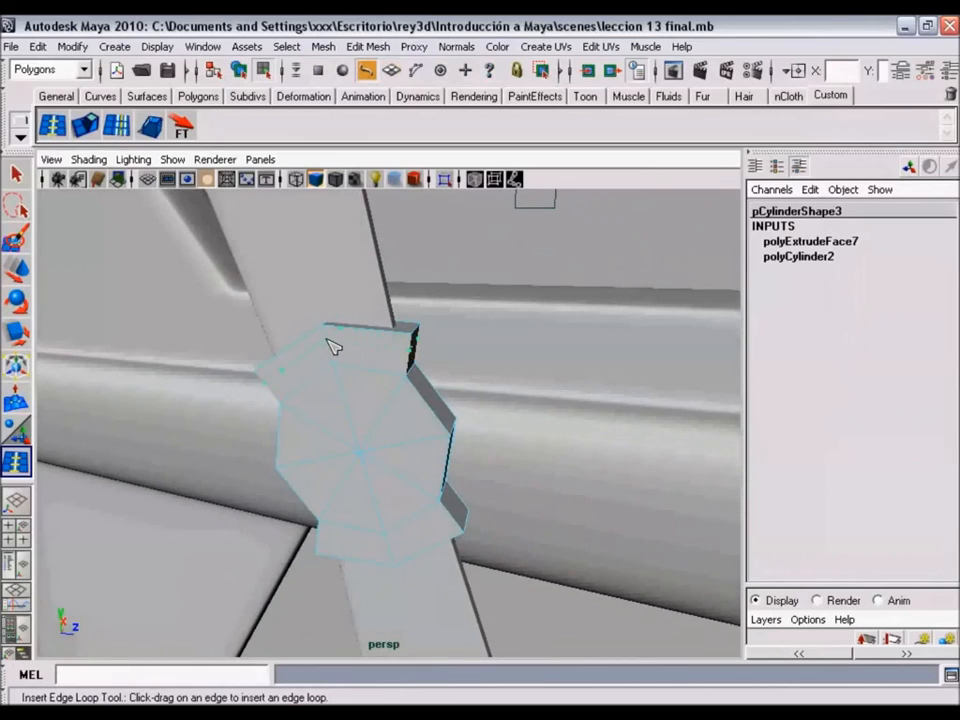
{"action": "left_click_drag", "start_coordinate": [330, 332], "coordinate": [342, 372]}
{"action": "mouse_move", "coordinate": [395, 555]}
{"action": "left_mouse_down"}
{"action": "mouse_move", "coordinate": [391, 541]}
{"action": "mouse_move", "coordinate": [400, 566]}
{"action": "left_mouse_up"}
{"action": "key", "text": "w"}
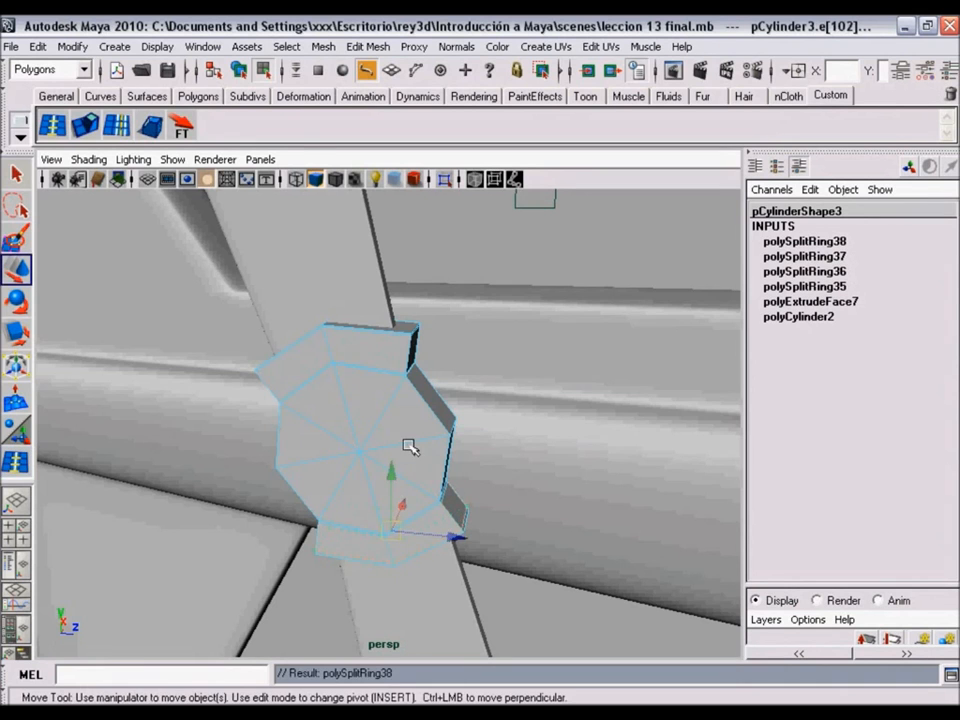
- Preview the hub smoothed, examine its shape near and far, and return it to the unsmoothed display
{"action": "key", "text": "3"}
{"action": "right_click_drag", "start_coordinate": [360, 373], "coordinate": [420, 349]}
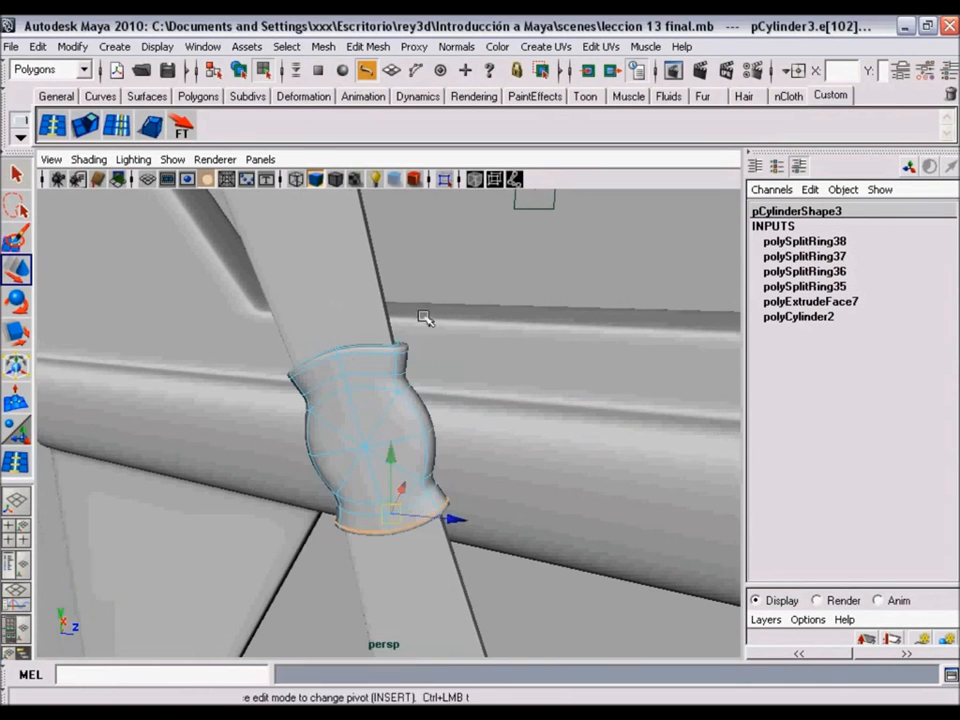
{"action": "left_click", "coordinate": [493, 392]}
{"action": "left_click_drag", "start_coordinate": [493, 392], "coordinate": [459, 441], "text": "alt"}
{"action": "right_click_drag", "start_coordinate": [459, 441], "coordinate": [279, 381], "text": "alt"}
{"action": "left_click_drag", "start_coordinate": [279, 381], "coordinate": [360, 452], "text": "alt"}
{"action": "right_click_drag", "start_coordinate": [360, 452], "coordinate": [223, 388], "text": "alt"}
{"action": "left_click_drag", "start_coordinate": [223, 388], "coordinate": [405, 409], "text": "alt"}
{"action": "right_click_drag", "start_coordinate": [405, 409], "coordinate": [620, 545], "text": "alt"}
{"action": "middle_click_drag", "start_coordinate": [409, 460], "coordinate": [416, 484], "text": "alt"}
{"action": "right_click_drag", "start_coordinate": [416, 484], "coordinate": [592, 551], "text": "alt"}
{"action": "left_click_drag", "start_coordinate": [592, 551], "coordinate": [360, 409], "text": "alt"}
{"action": "left_click", "coordinate": [381, 465]}
{"action": "mouse_move", "coordinate": [381, 465]}
{"action": "left_mouse_down", "text": "alt"}
{"action": "mouse_move", "coordinate": [358, 446]}
{"action": "mouse_move", "coordinate": [397, 467]}
{"action": "left_mouse_up", "text": "alt"}
{"action": "mouse_move", "coordinate": [397, 467]}
{"action": "right_mouse_down", "text": "alt"}
{"action": "mouse_move", "coordinate": [377, 454]}
{"action": "mouse_move", "coordinate": [399, 459]}
{"action": "right_mouse_up", "text": "alt"}
{"action": "left_click_drag", "start_coordinate": [399, 459], "coordinate": [279, 311], "text": "alt"}
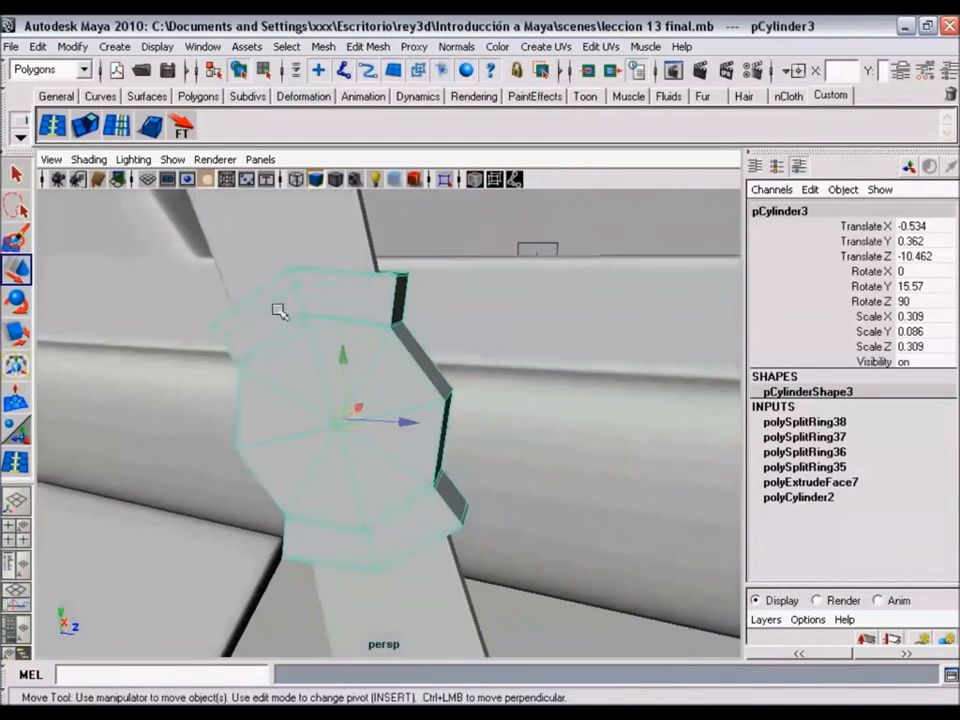
- Try inserting an edge loop around the hub's side wall and another across the triangles of its front face
{"action": "left_click", "coordinate": [53, 126]}
{"action": "left_click_drag", "start_coordinate": [459, 429], "coordinate": [379, 422], "text": "alt"}
{"action": "right_click_drag", "start_coordinate": [379, 422], "coordinate": [363, 449], "text": "alt"}
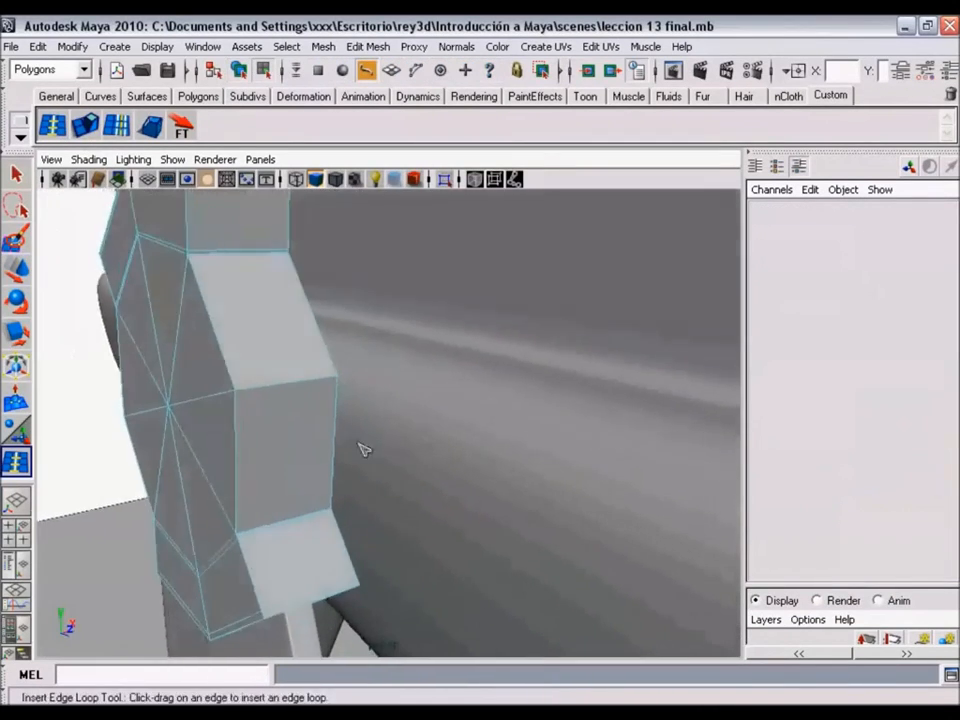
{"action": "left_click_drag", "start_coordinate": [249, 399], "coordinate": [272, 396], "text": "alt"}
{"action": "left_click", "coordinate": [265, 399]}
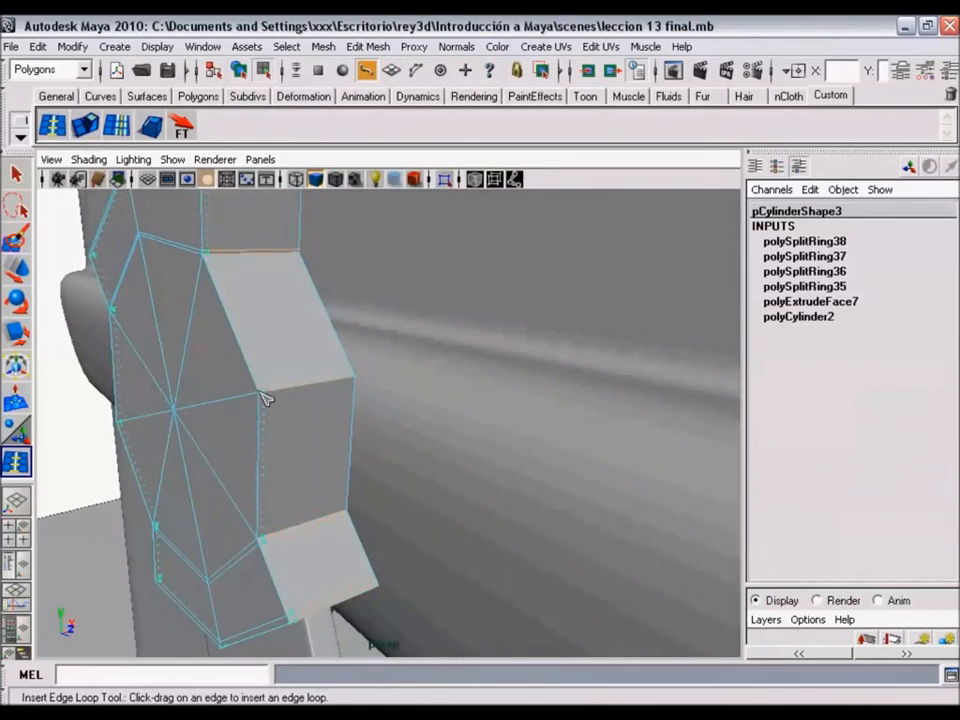
{"action": "left_click", "coordinate": [270, 401]}
{"action": "left_click_drag", "start_coordinate": [341, 441], "coordinate": [345, 338], "text": "alt"}
{"action": "key", "text": "ctrl+z"}
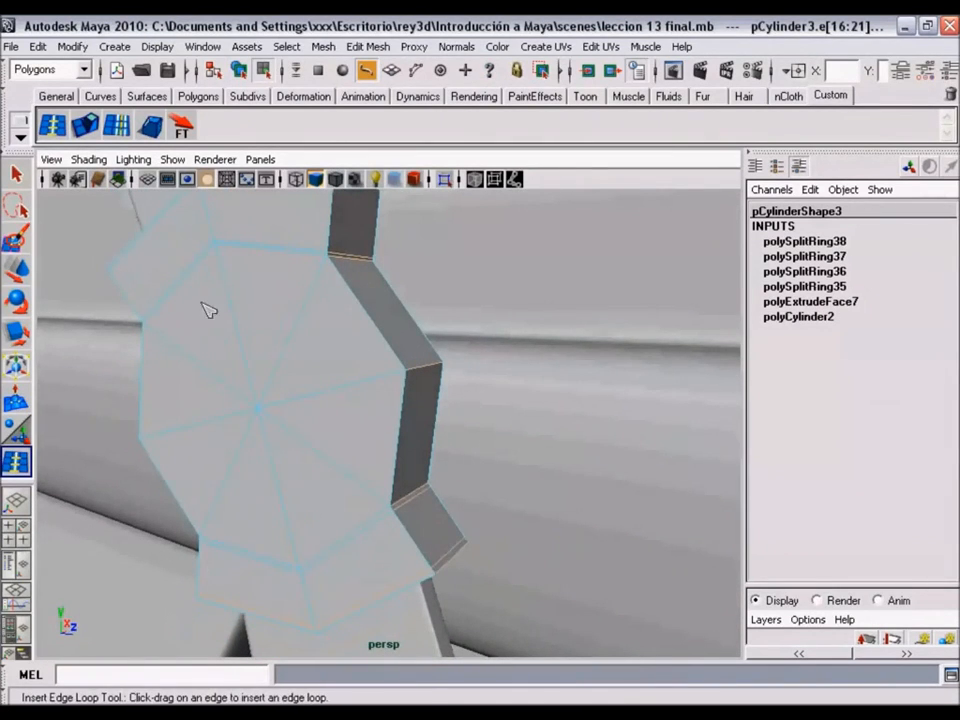
{"action": "left_click", "coordinate": [373, 407]}
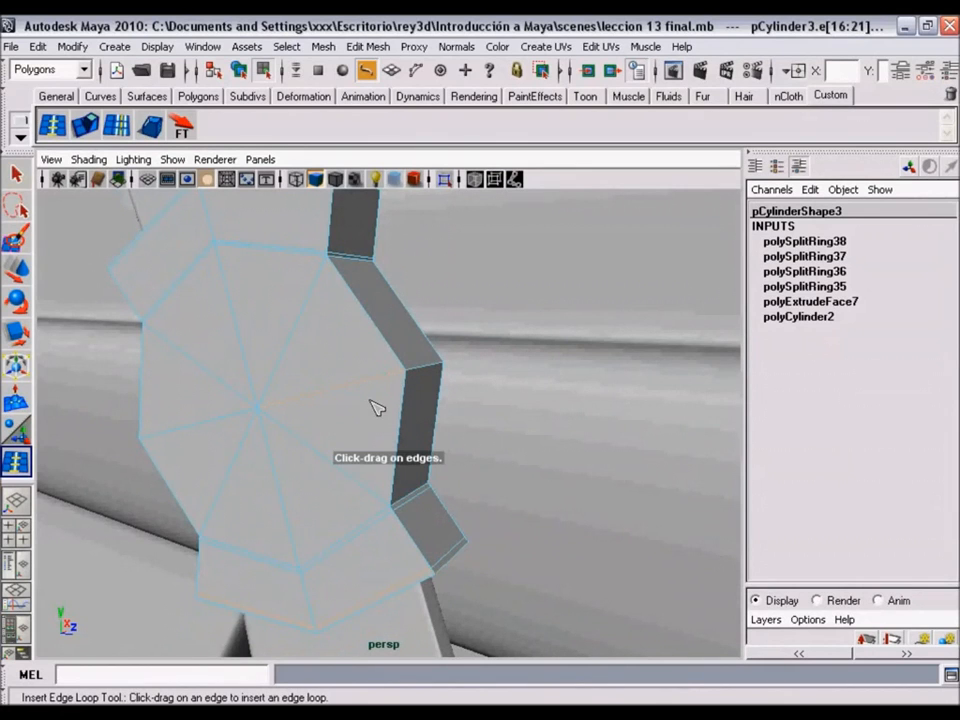
- Insert an edge loop around the hub's side wall, close to the front face
{"action": "left_click_drag", "start_coordinate": [419, 420], "coordinate": [354, 388], "text": "alt"}
{"action": "right_click_drag", "start_coordinate": [354, 388], "coordinate": [411, 390], "text": "alt"}
{"action": "left_click_drag", "start_coordinate": [411, 390], "coordinate": [383, 428], "text": "alt"}
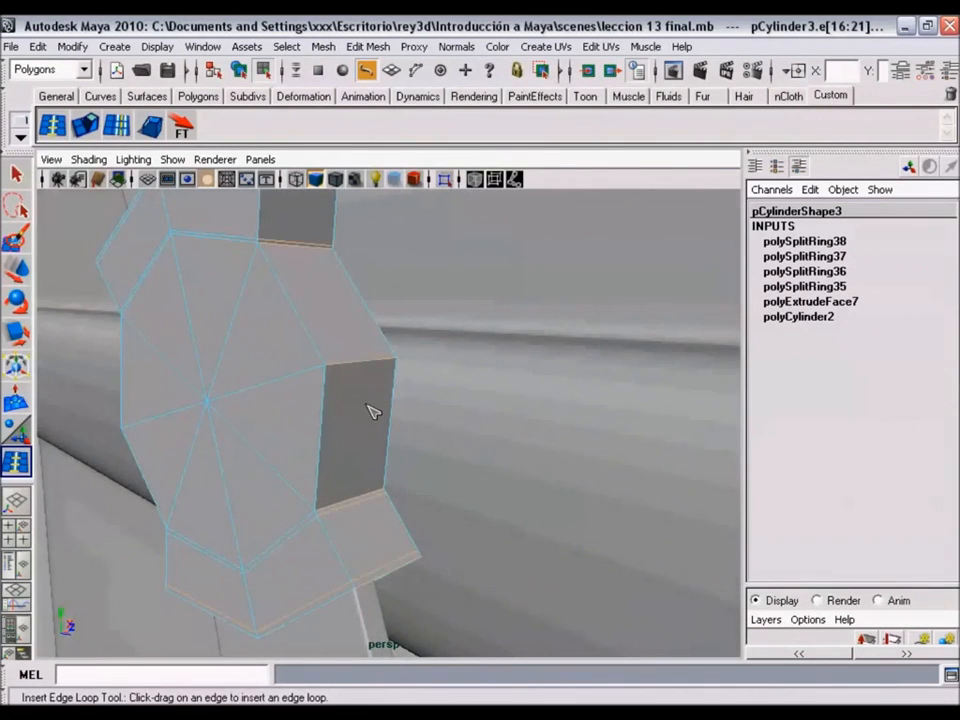
{"action": "right_click_drag", "start_coordinate": [311, 303], "coordinate": [332, 279], "text": "alt"}
{"action": "left_click_drag", "start_coordinate": [332, 279], "coordinate": [520, 298], "text": "alt"}
{"action": "left_click_drag", "start_coordinate": [353, 333], "coordinate": [306, 377], "text": "alt"}
{"action": "right_click_drag", "start_coordinate": [306, 377], "coordinate": [345, 386], "text": "alt"}
{"action": "left_click_drag", "start_coordinate": [345, 386], "coordinate": [392, 404], "text": "alt"}
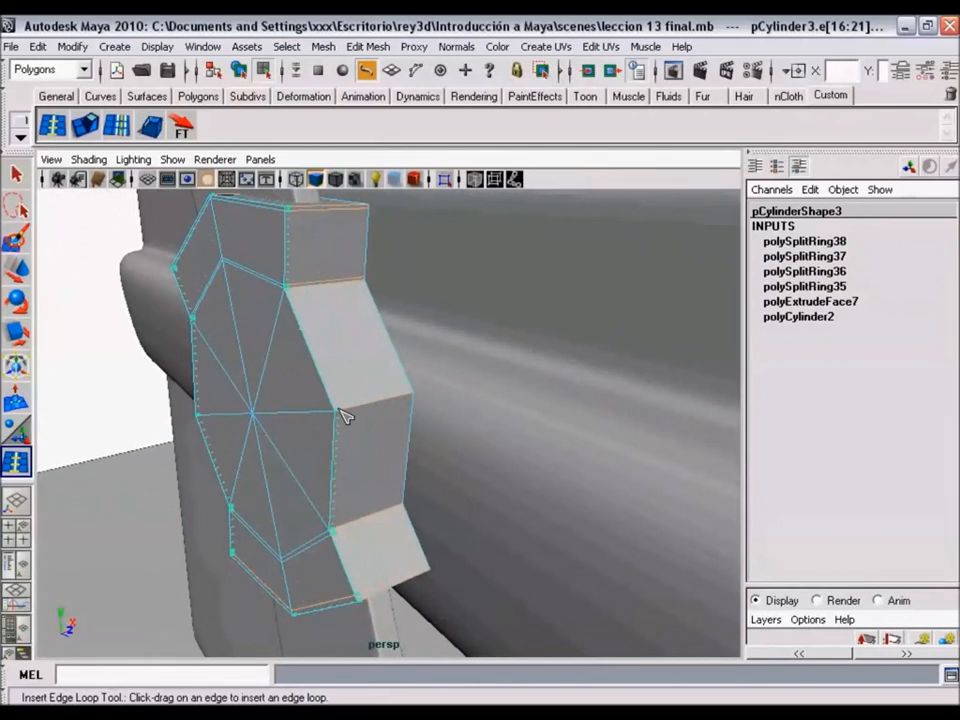
{"action": "left_click", "coordinate": [343, 416]}
- Insert another edge loop around the hub's side wall, close to the back face, and display the hub smoothed
{"action": "left_click_drag", "start_coordinate": [343, 418], "coordinate": [395, 412], "text": "alt"}
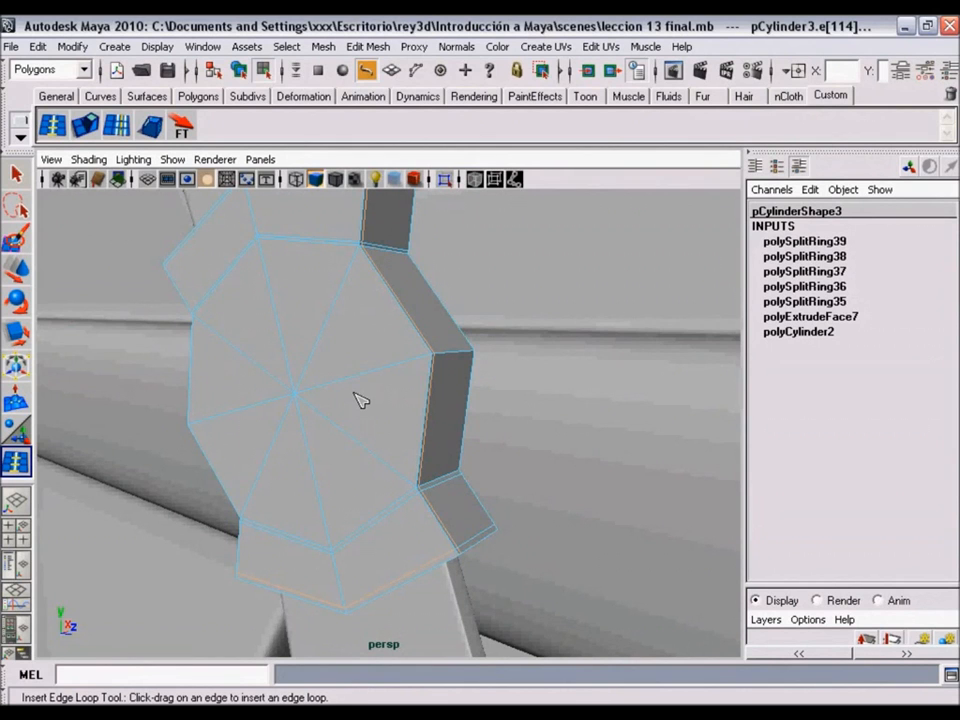
{"action": "mouse_move", "coordinate": [406, 370]}
{"action": "left_mouse_down", "text": "alt"}
{"action": "mouse_move", "coordinate": [300, 399]}
{"action": "mouse_move", "coordinate": [389, 375]}
{"action": "left_mouse_up", "text": "alt"}
{"action": "right_click_drag", "start_coordinate": [410, 385], "coordinate": [403, 379], "text": "alt"}
{"action": "mouse_move", "coordinate": [403, 379]}
{"action": "left_mouse_down", "text": "alt"}
{"action": "mouse_move", "coordinate": [441, 373]}
{"action": "mouse_move", "coordinate": [388, 375]}
{"action": "left_mouse_up", "text": "alt"}
{"action": "middle_click_drag", "start_coordinate": [388, 375], "coordinate": [430, 385], "text": "alt"}
{"action": "right_click_drag", "start_coordinate": [430, 385], "coordinate": [400, 403], "text": "alt"}
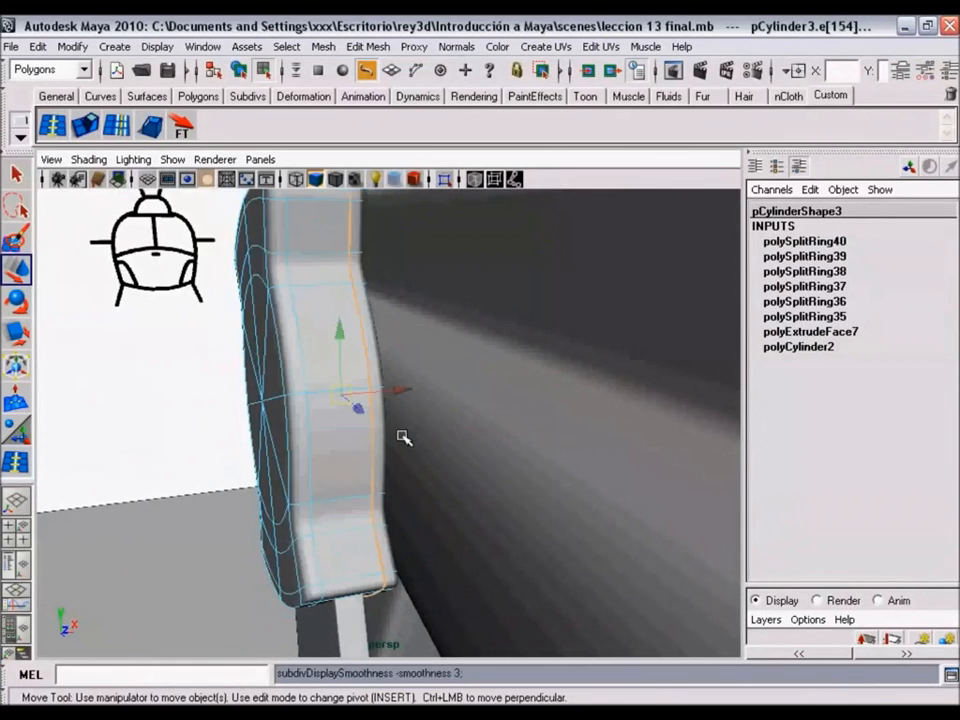
- Return the smoothed hub to object mode and clear the selection
{"action": "left_click_drag", "start_coordinate": [403, 437], "coordinate": [377, 414], "text": "alt"}
{"action": "right_click_drag", "start_coordinate": [377, 414], "coordinate": [370, 307], "text": "alt"}
{"action": "right_click", "coordinate": [317, 328]}
{"action": "right_click_drag", "start_coordinate": [508, 431], "coordinate": [313, 392], "text": "alt"}
{"action": "left_click", "coordinate": [181, 387]}
- Examine the finished tail rotor and its fit on the whole helicopter from several angles
{"action": "left_click_drag", "start_coordinate": [285, 459], "coordinate": [430, 500], "text": "alt"}
{"action": "right_click_drag", "start_coordinate": [430, 500], "coordinate": [497, 491], "text": "alt"}
{"action": "left_click_drag", "start_coordinate": [497, 491], "coordinate": [329, 456], "text": "alt"}
{"action": "left_click_drag", "start_coordinate": [539, 486], "coordinate": [418, 452], "text": "alt"}
{"action": "left_click_drag", "start_coordinate": [556, 434], "coordinate": [459, 459], "text": "alt"}
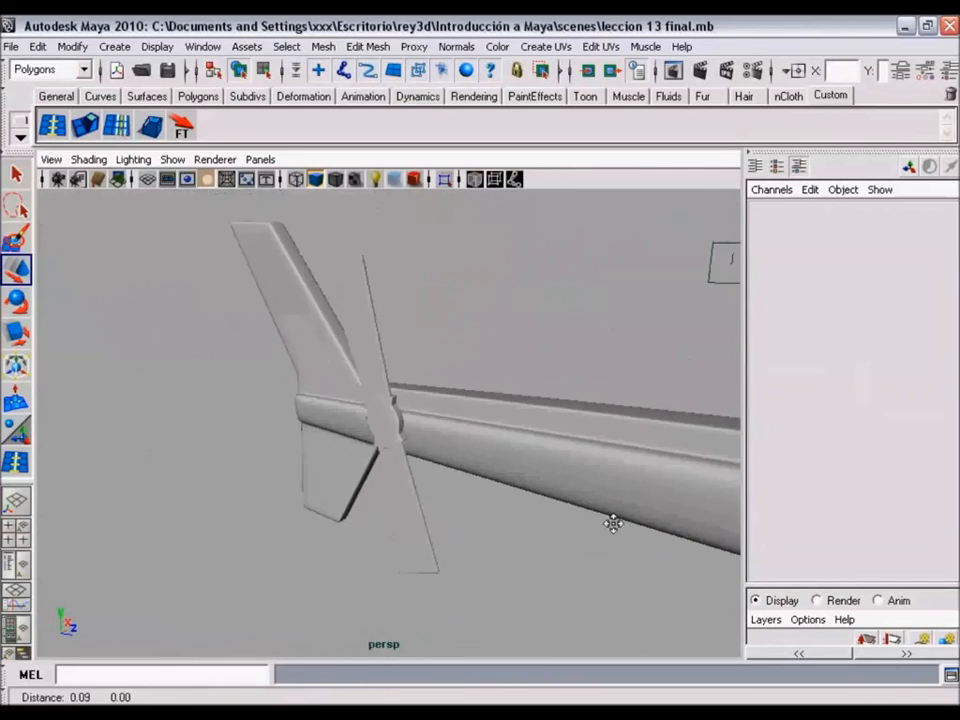
{"action": "middle_click_drag", "start_coordinate": [613, 524], "coordinate": [500, 508], "text": "alt"}
{"action": "right_click_drag", "start_coordinate": [643, 499], "coordinate": [594, 504], "text": "alt"}
{"action": "middle_click_drag", "start_coordinate": [680, 510], "coordinate": [600, 482], "text": "alt"}
{"action": "right_click_drag", "start_coordinate": [645, 480], "coordinate": [491, 403], "text": "alt"}
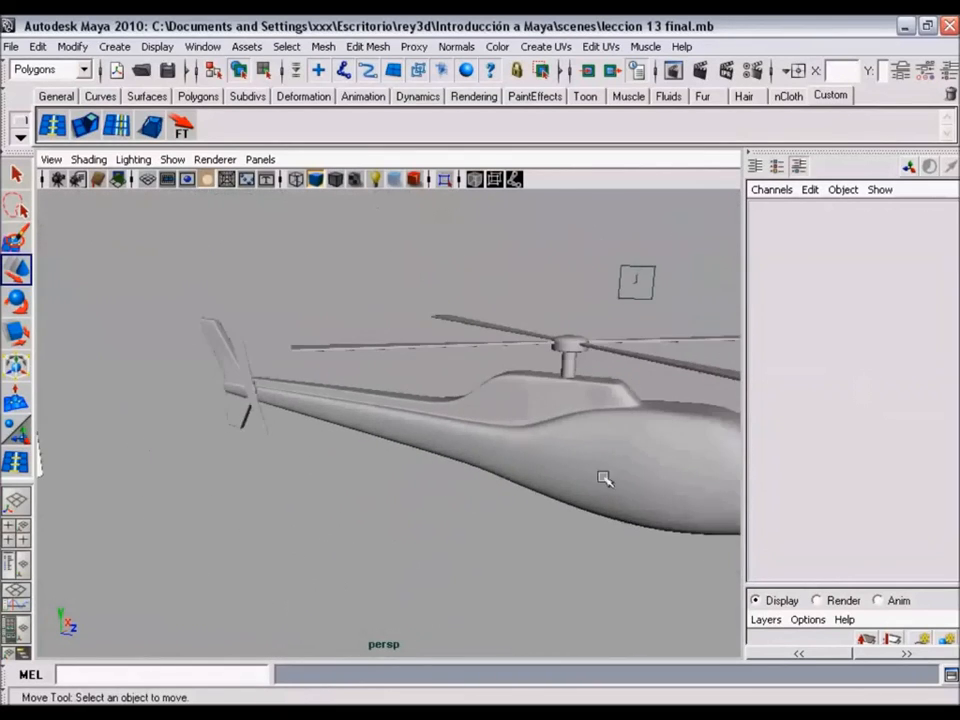
{"action": "left_click_drag", "start_coordinate": [491, 403], "coordinate": [343, 438], "text": "alt"}
{"action": "left_click_drag", "start_coordinate": [455, 460], "coordinate": [403, 433], "text": "alt"}
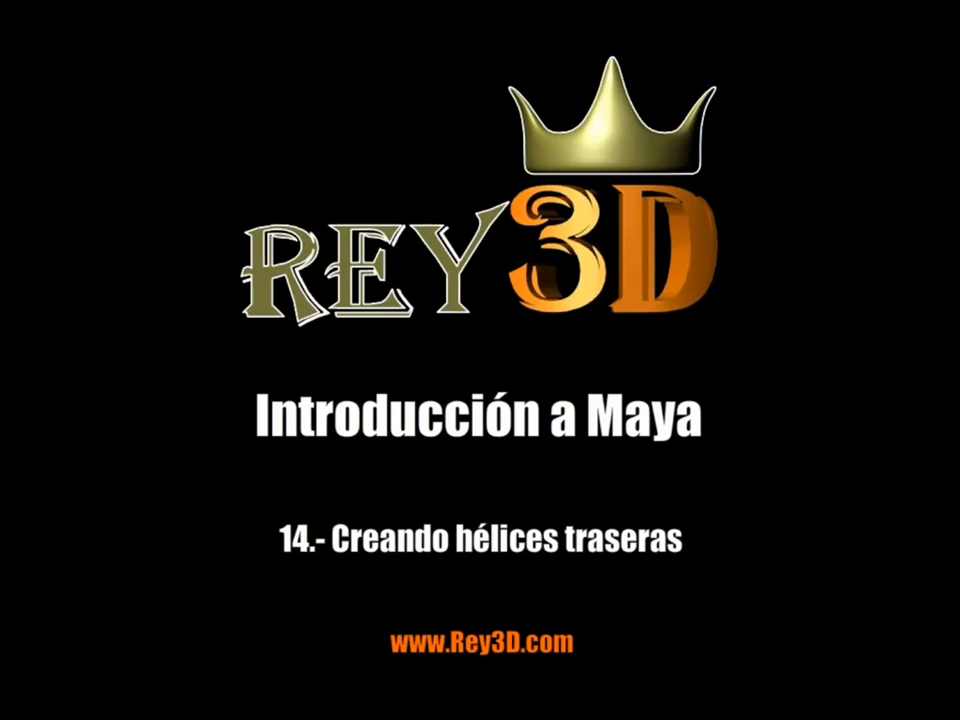